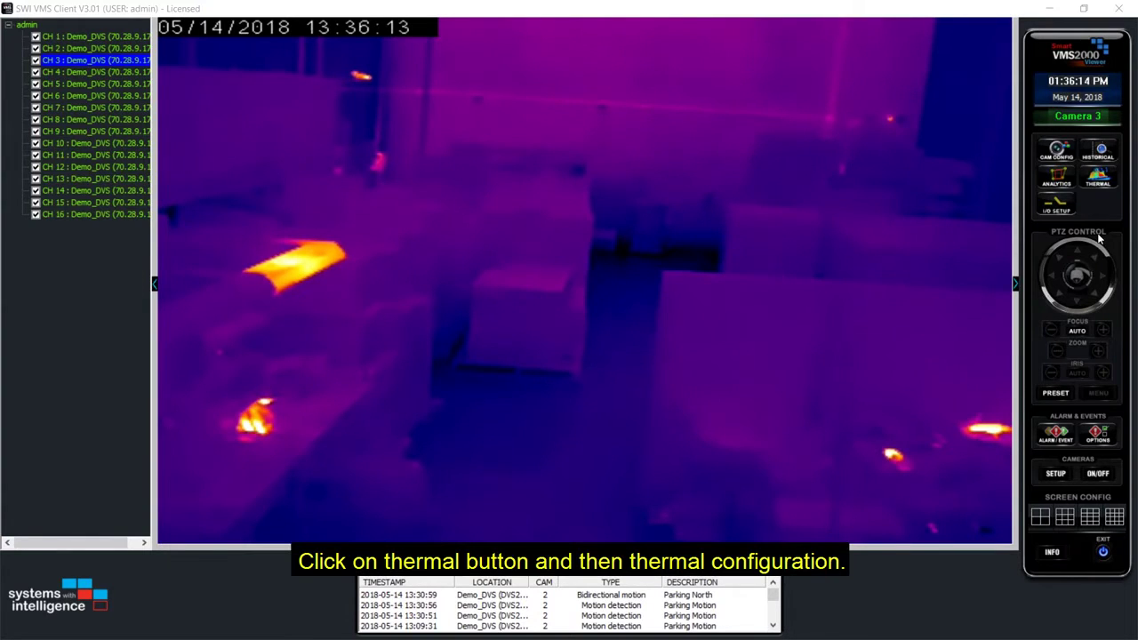
Step: Open Camera 3's Thermal Configuration, keeping the polling interval at 1 sec
click(1096, 177)
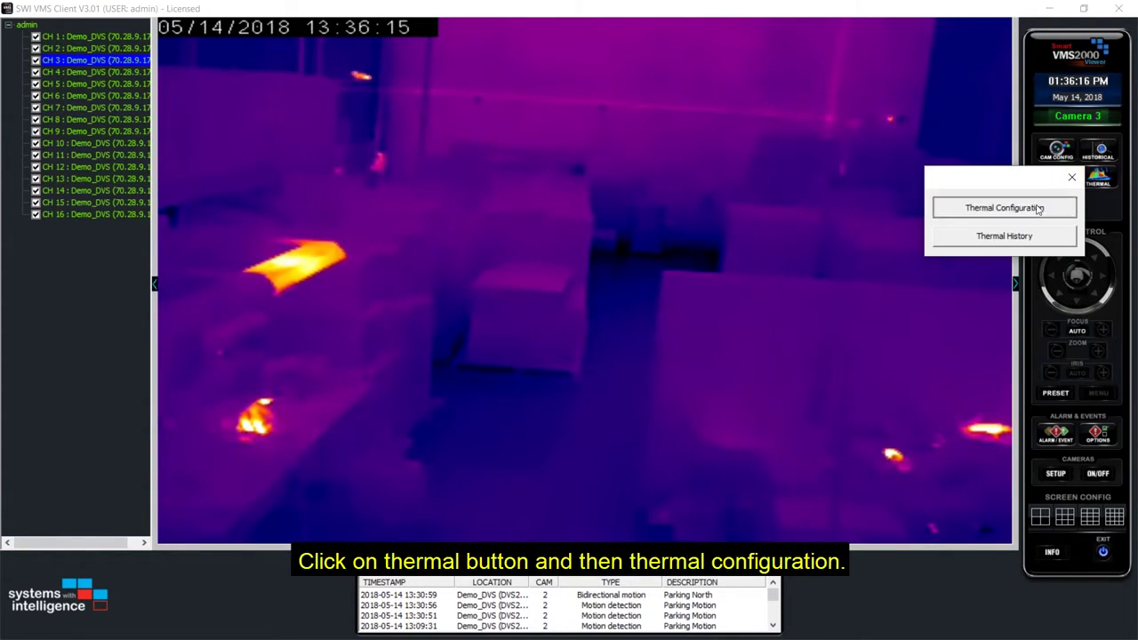
click(1036, 207)
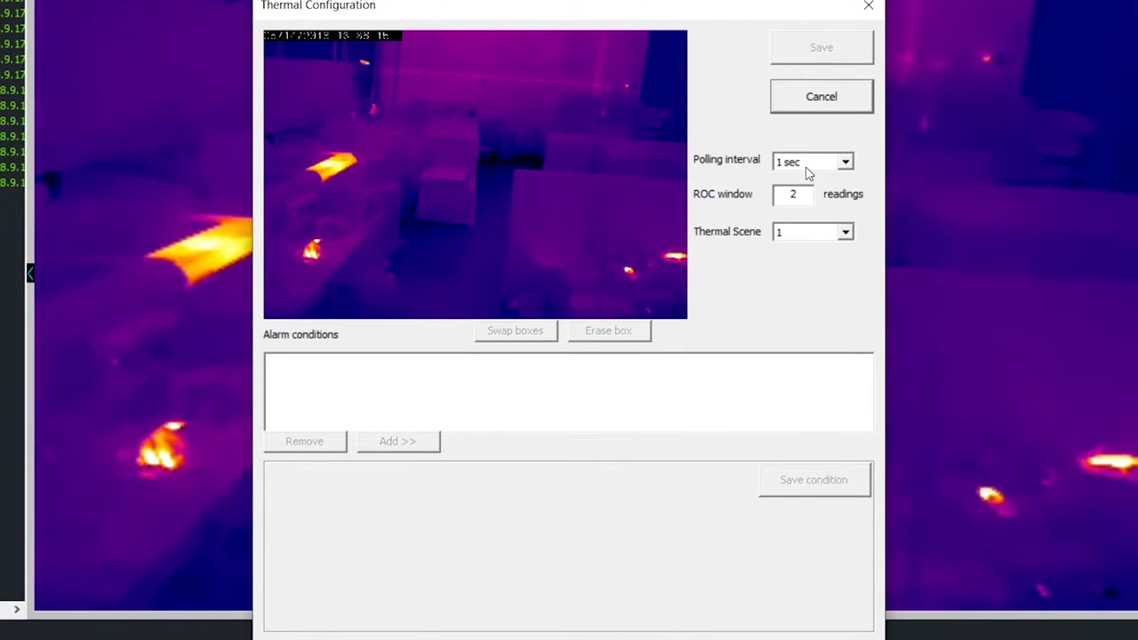
click(806, 167)
click(807, 169)
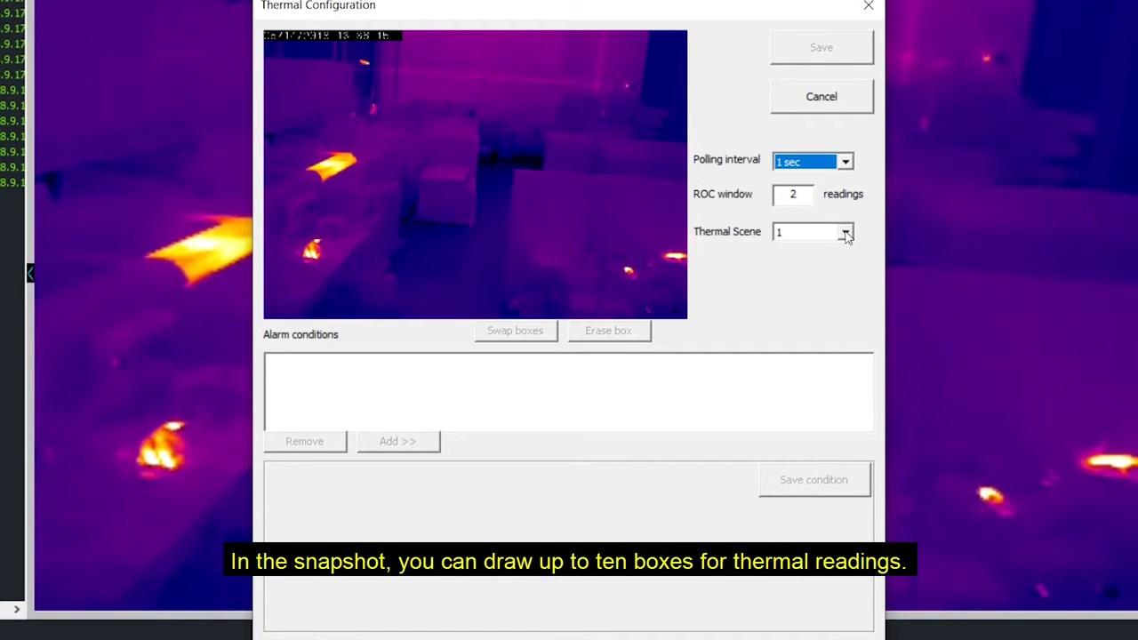
Step: Draw box 1 around the left hot object and box 2 upper middle, then save
click(305, 139)
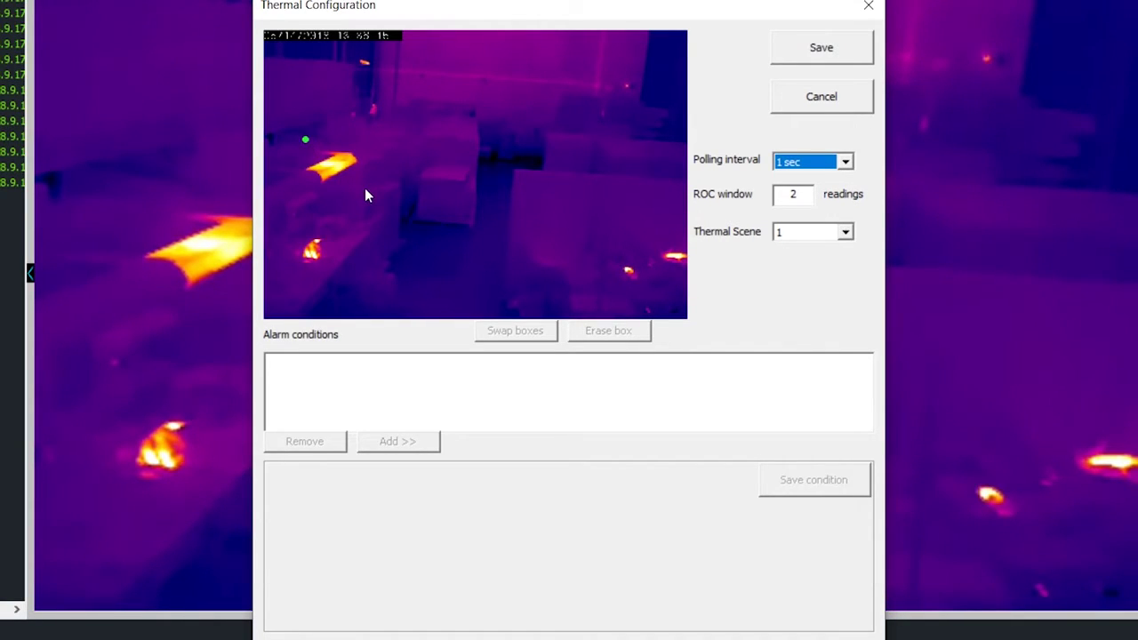
click(365, 190)
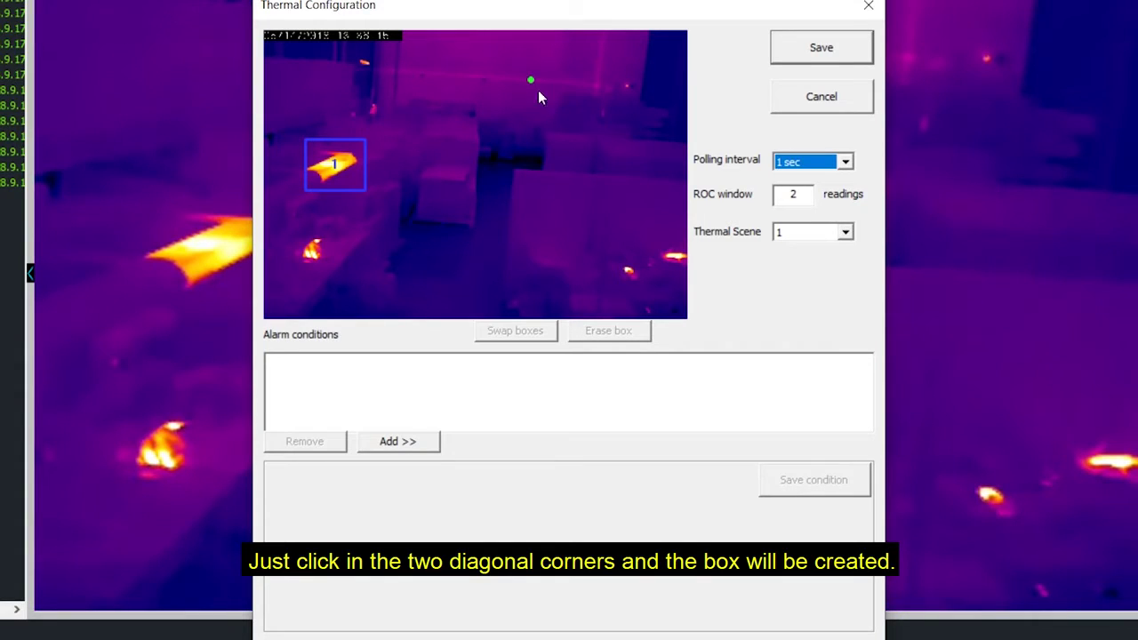
click(584, 140)
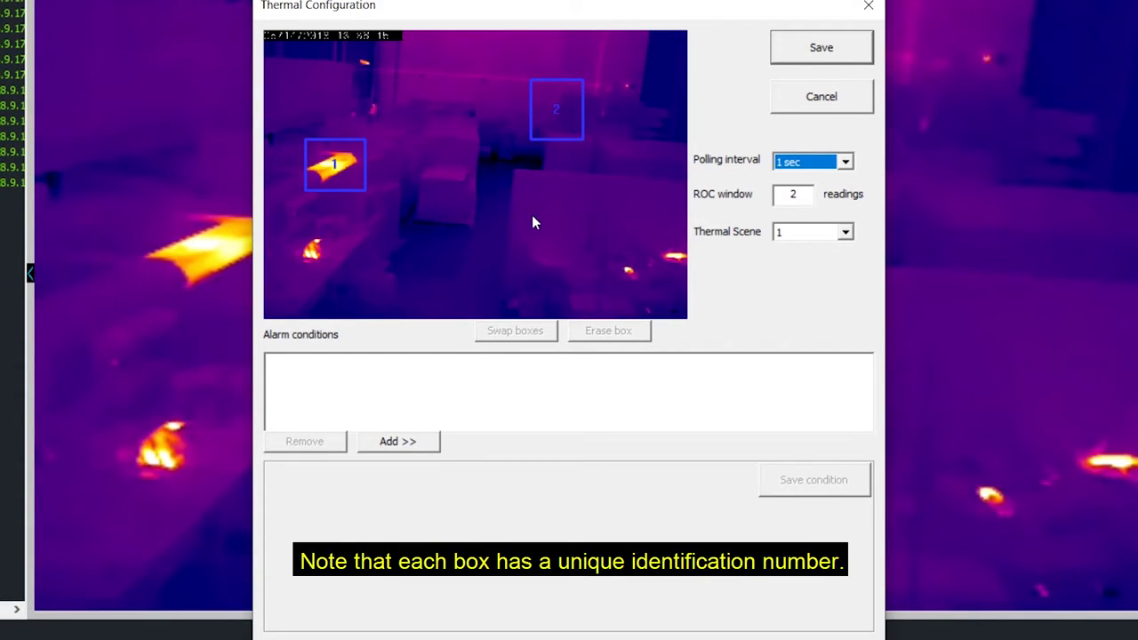
click(558, 120)
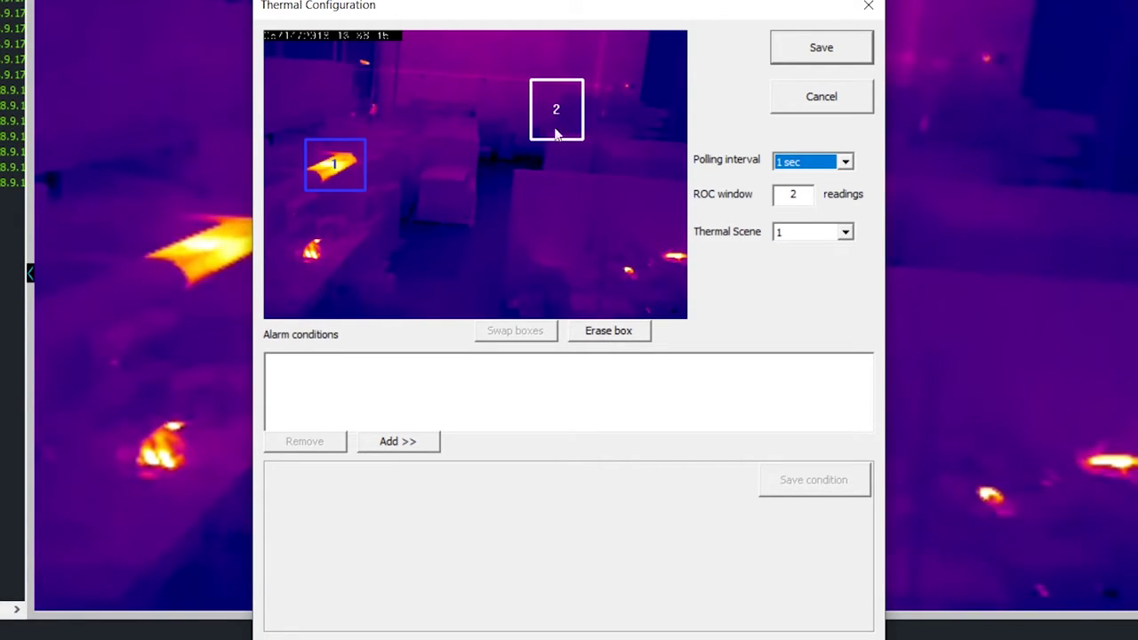
click(350, 161)
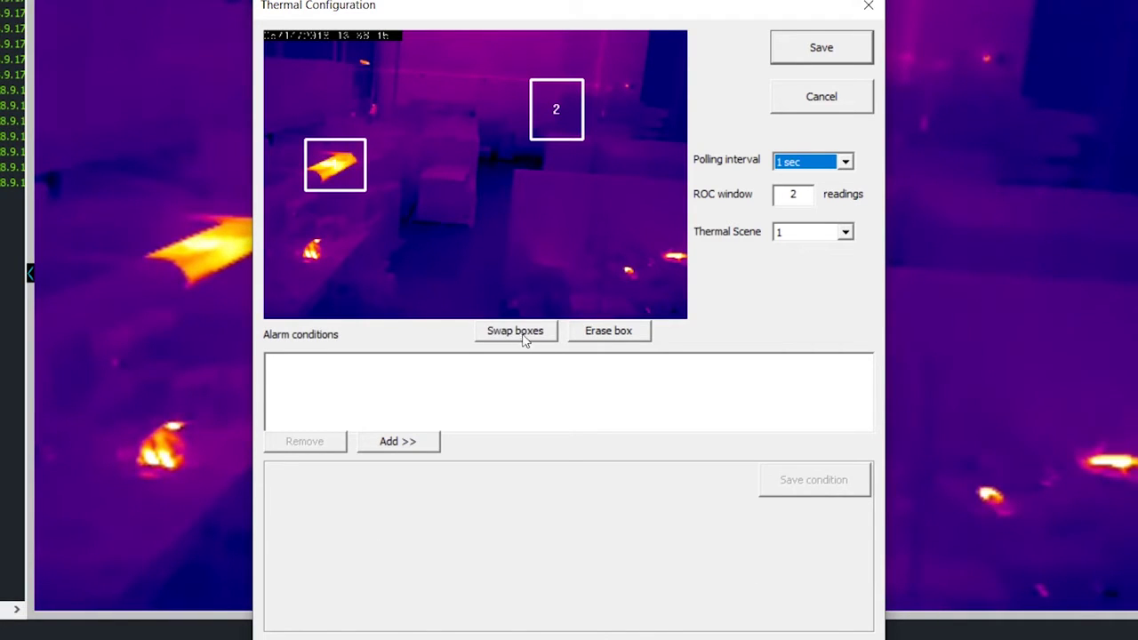
click(822, 47)
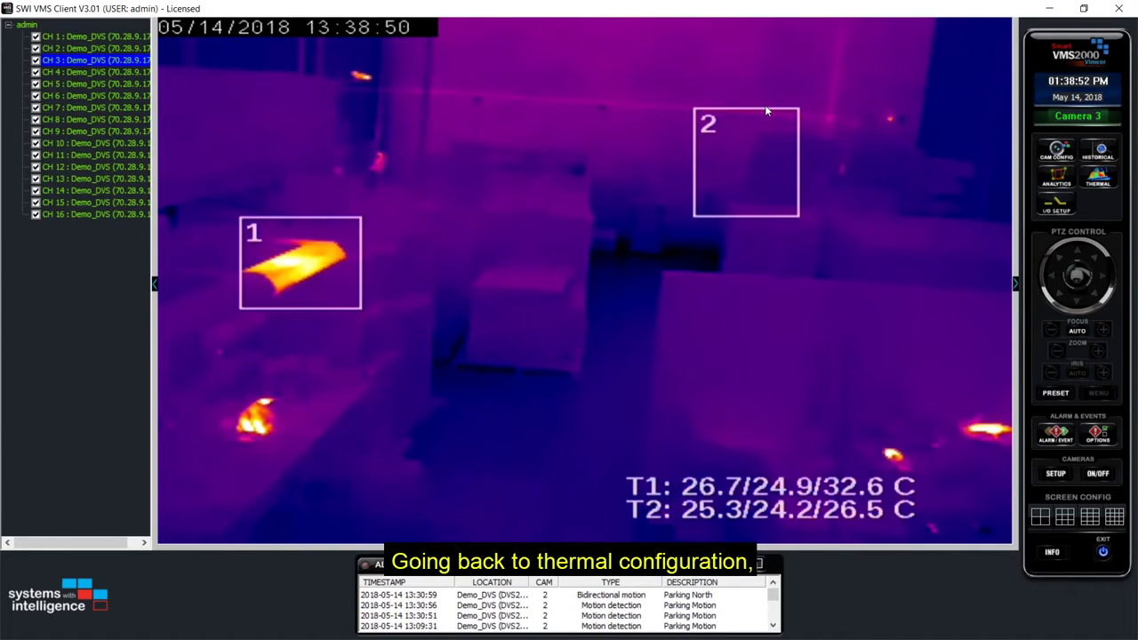
Step: Reopen Camera 3's Thermal Configuration and start a new alarm condition
click(1098, 175)
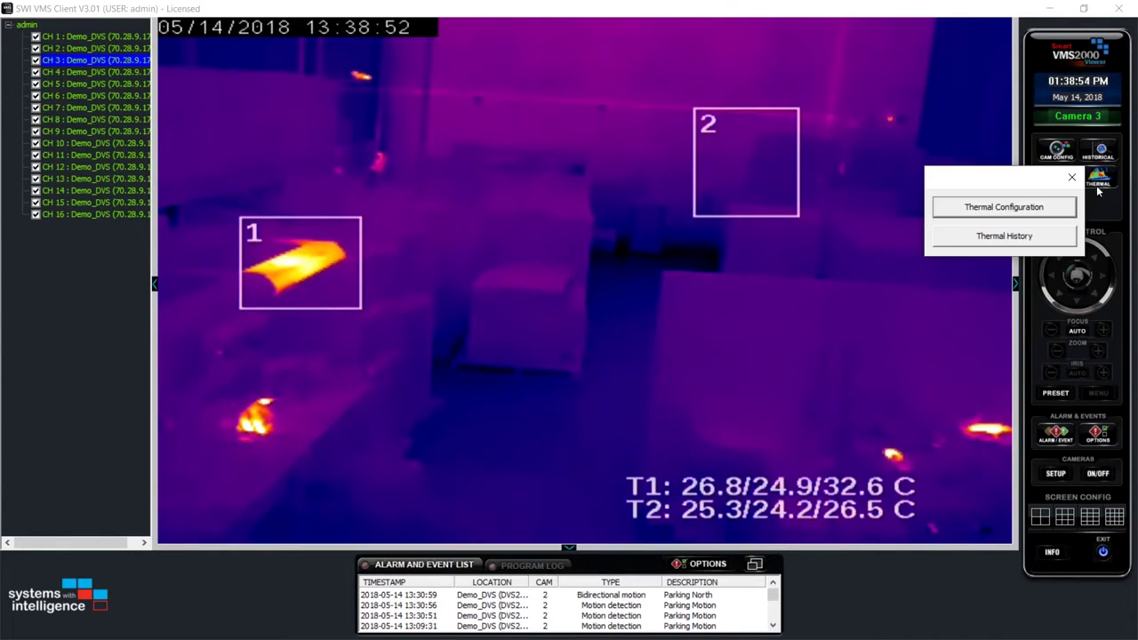
click(1026, 209)
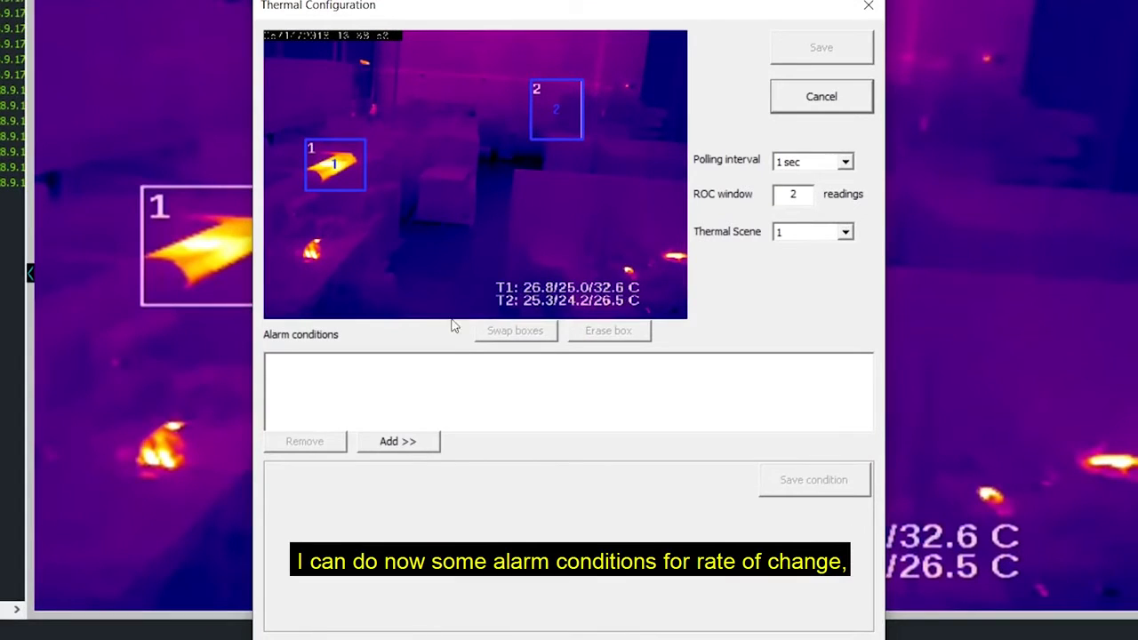
click(392, 442)
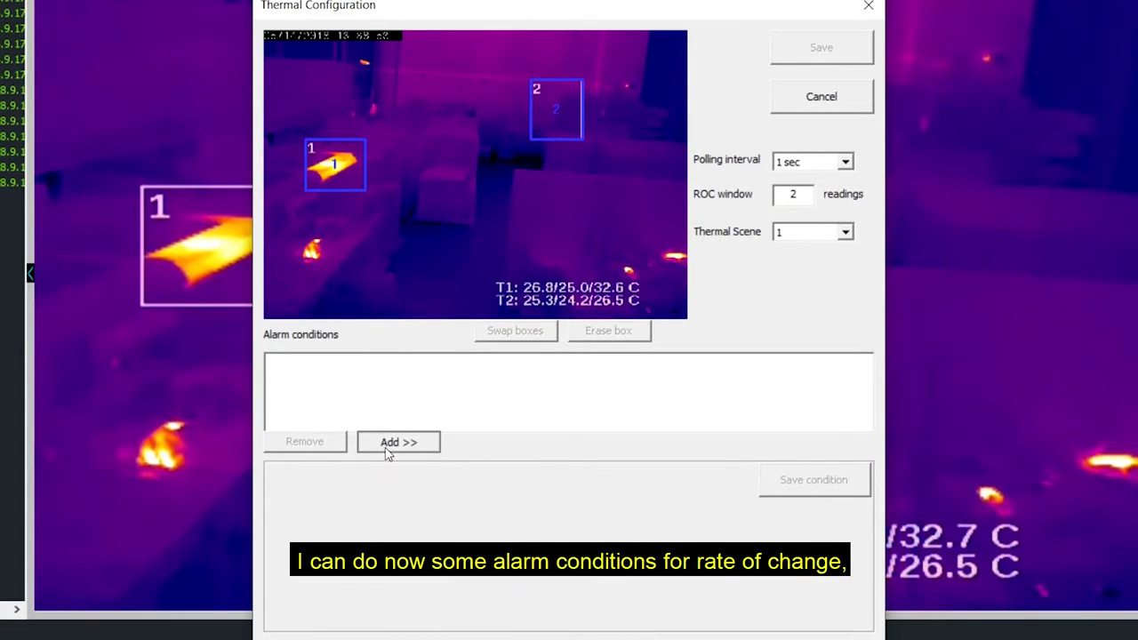
Step: Save a Rate of change alarm: Box 1 minimum temperature faster than 5°C per window
click(500, 487)
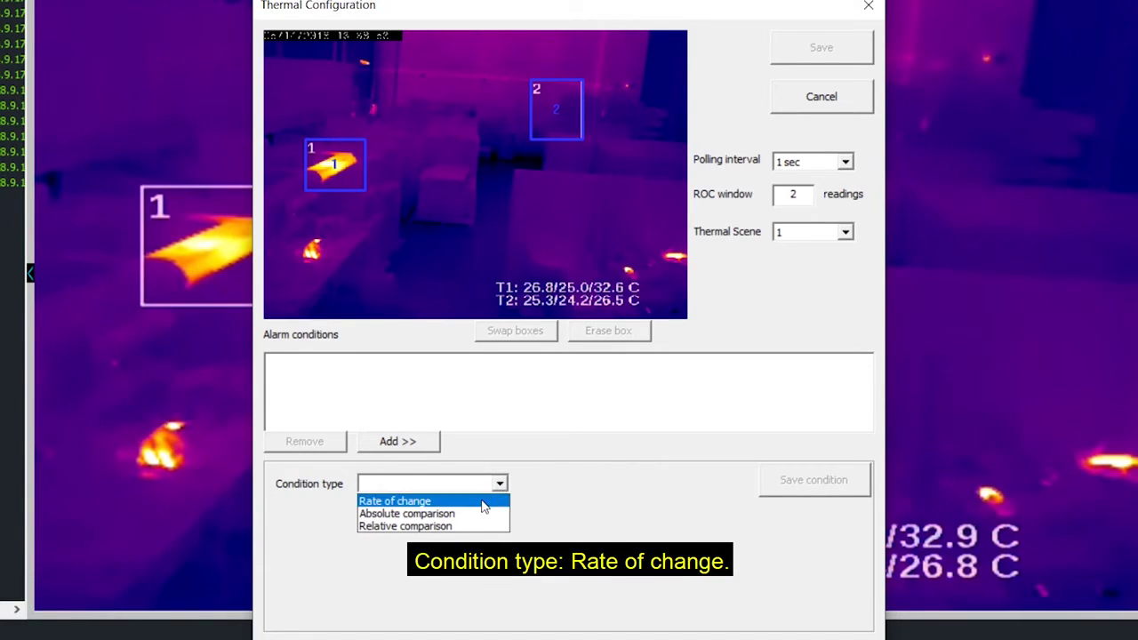
click(484, 502)
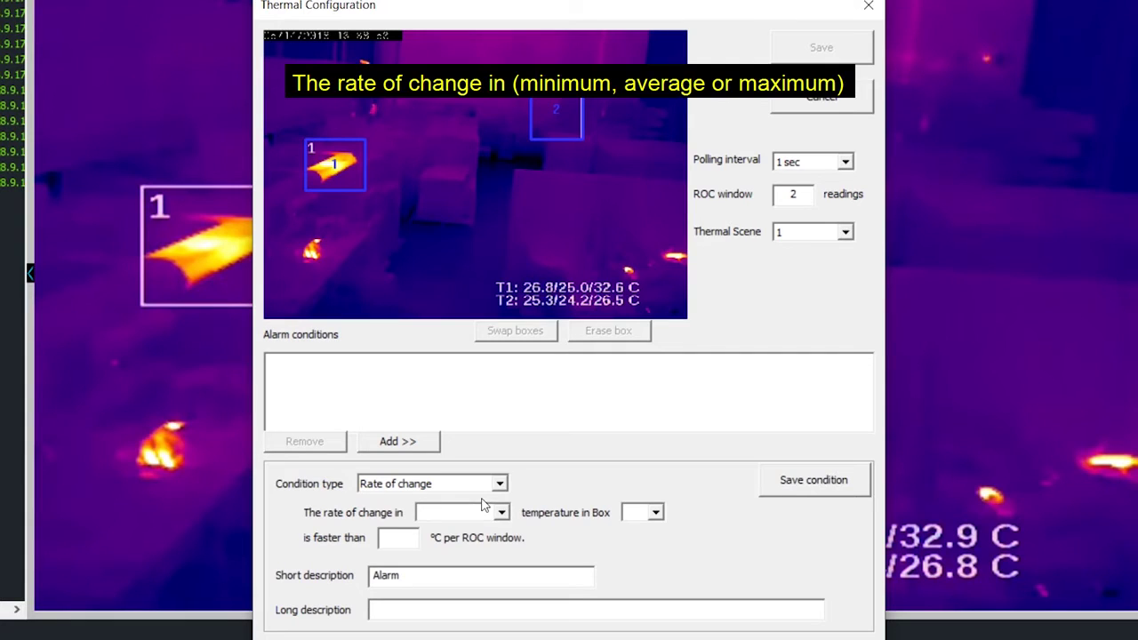
click(502, 514)
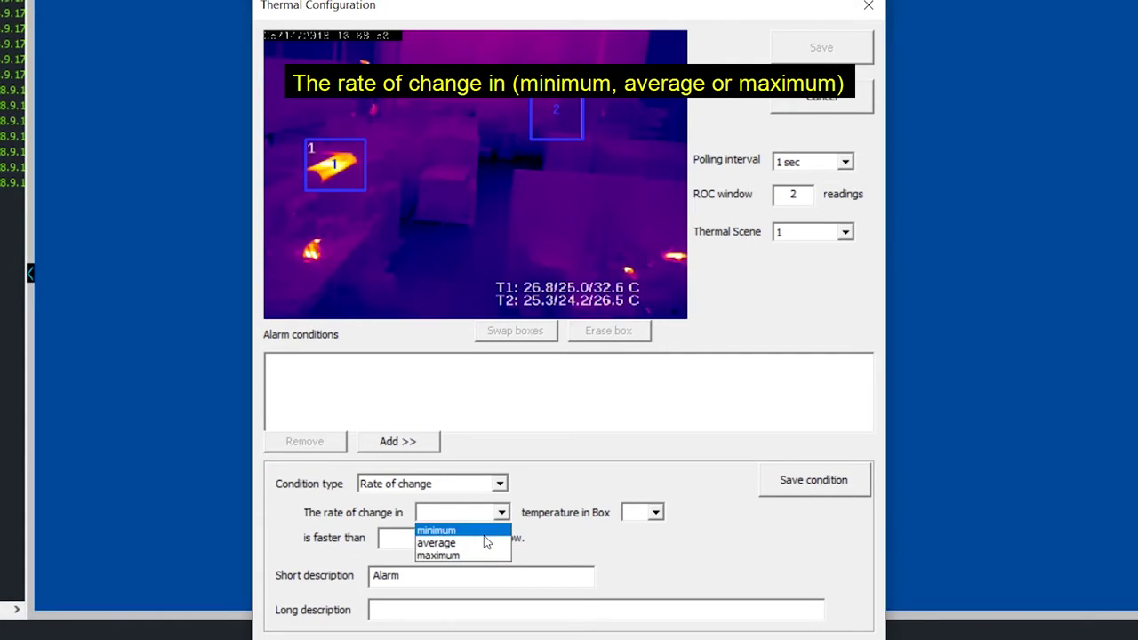
click(492, 531)
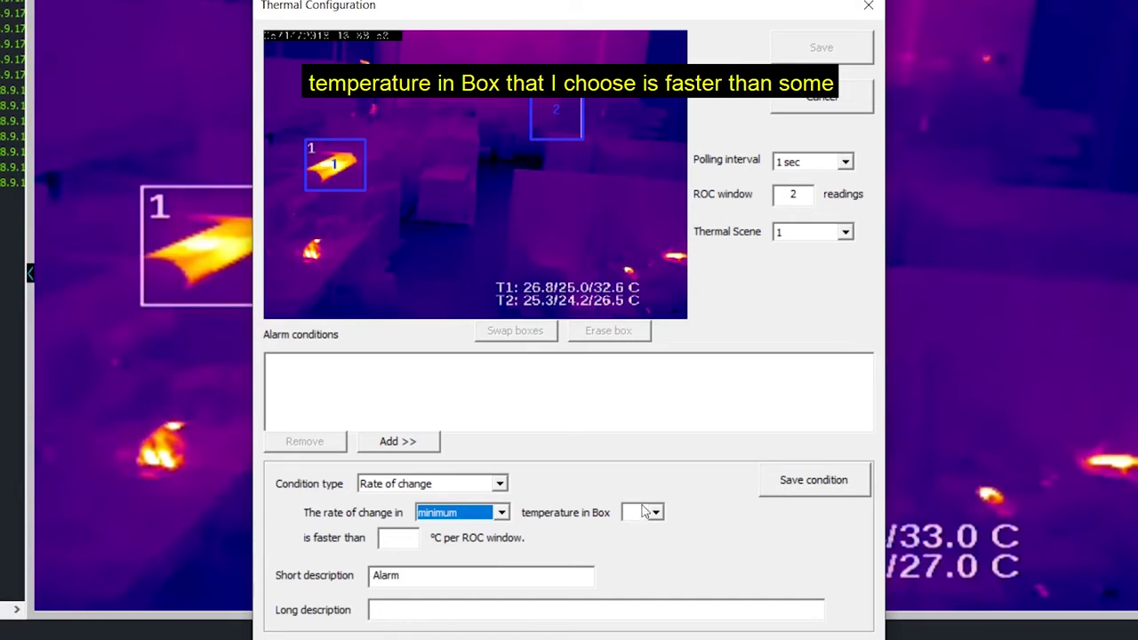
click(652, 514)
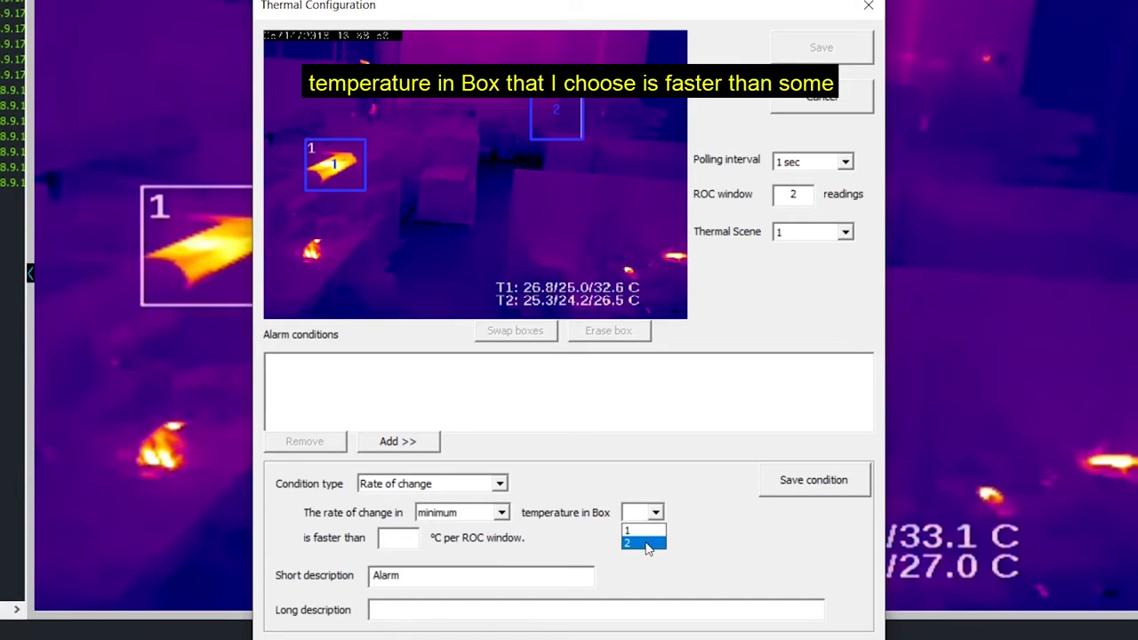
click(649, 531)
click(392, 542)
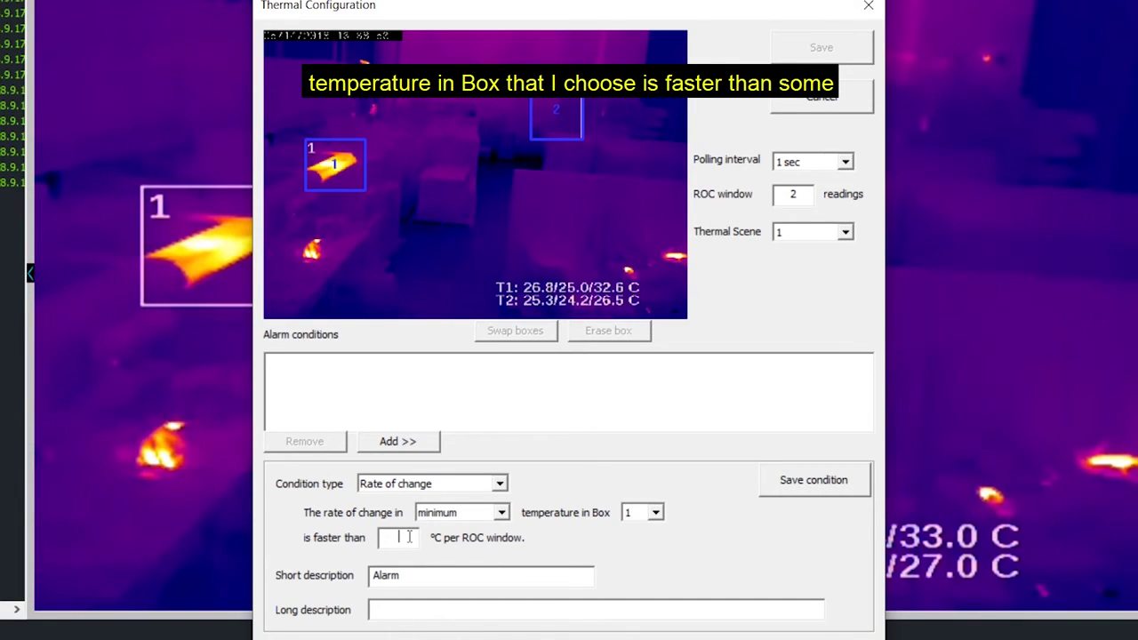
text(5)
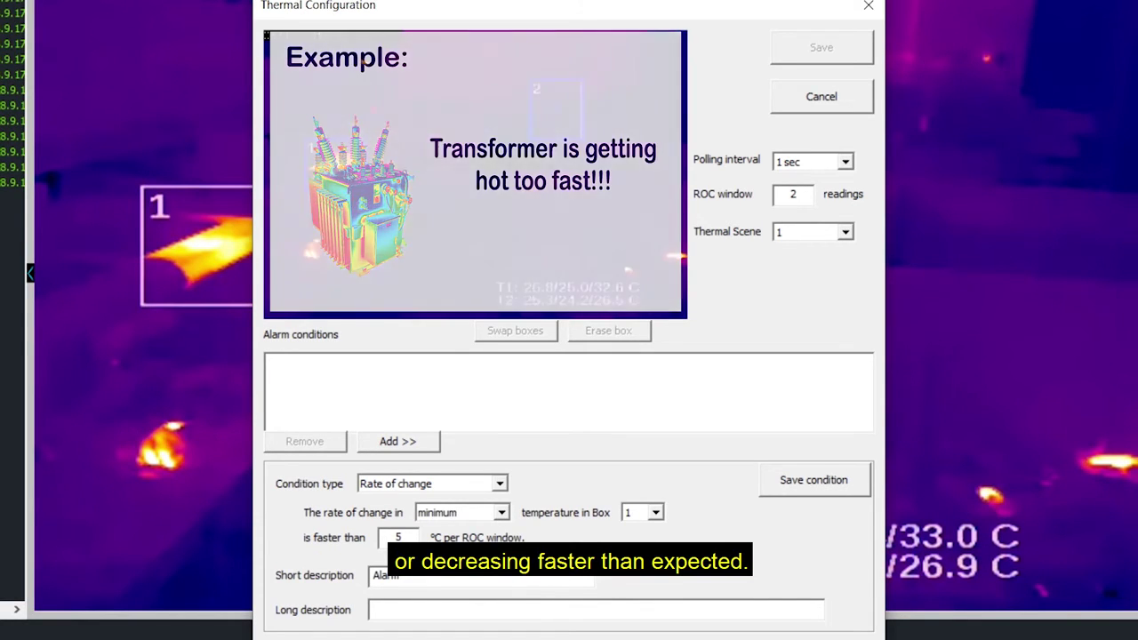
click(791, 482)
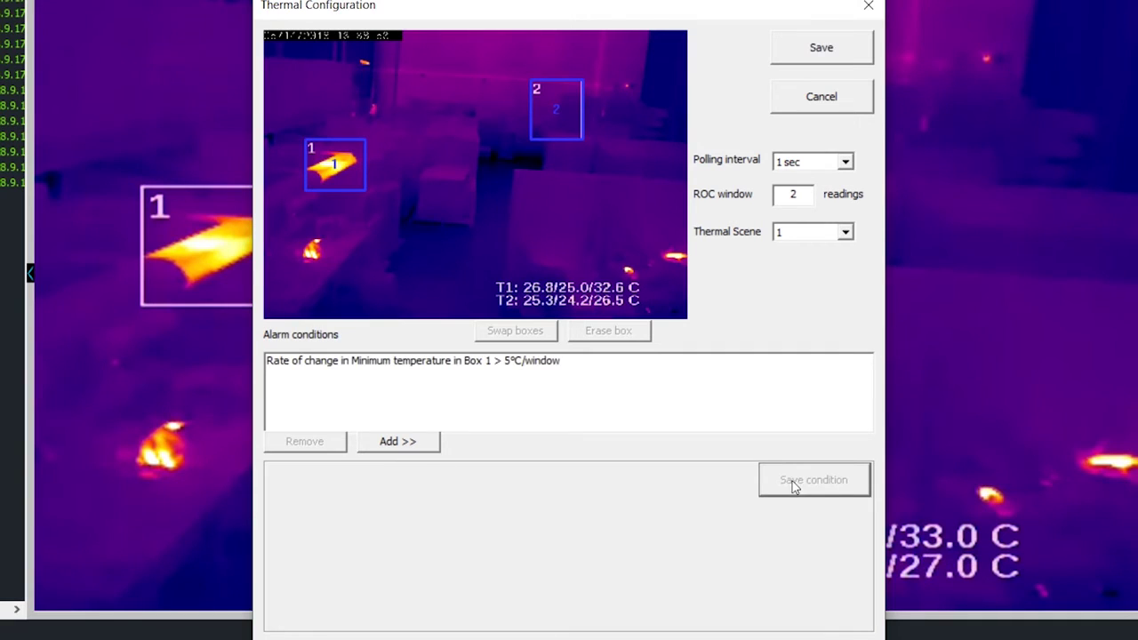
click(397, 441)
Step: Set up an Absolute comparison condition on Box 1's average temperature
click(448, 489)
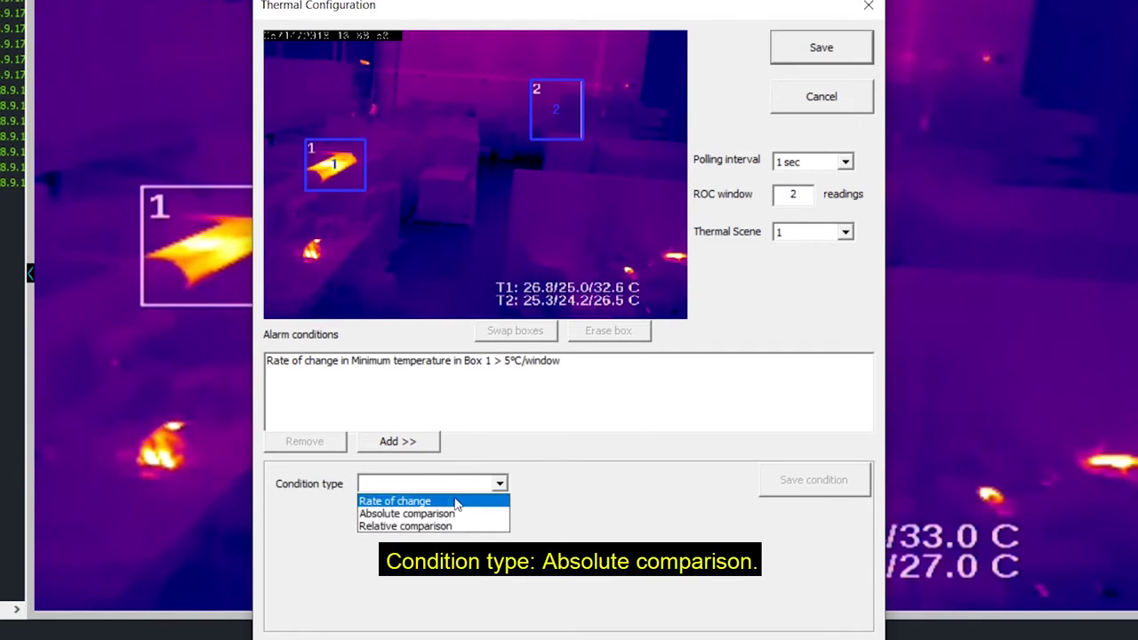
click(462, 514)
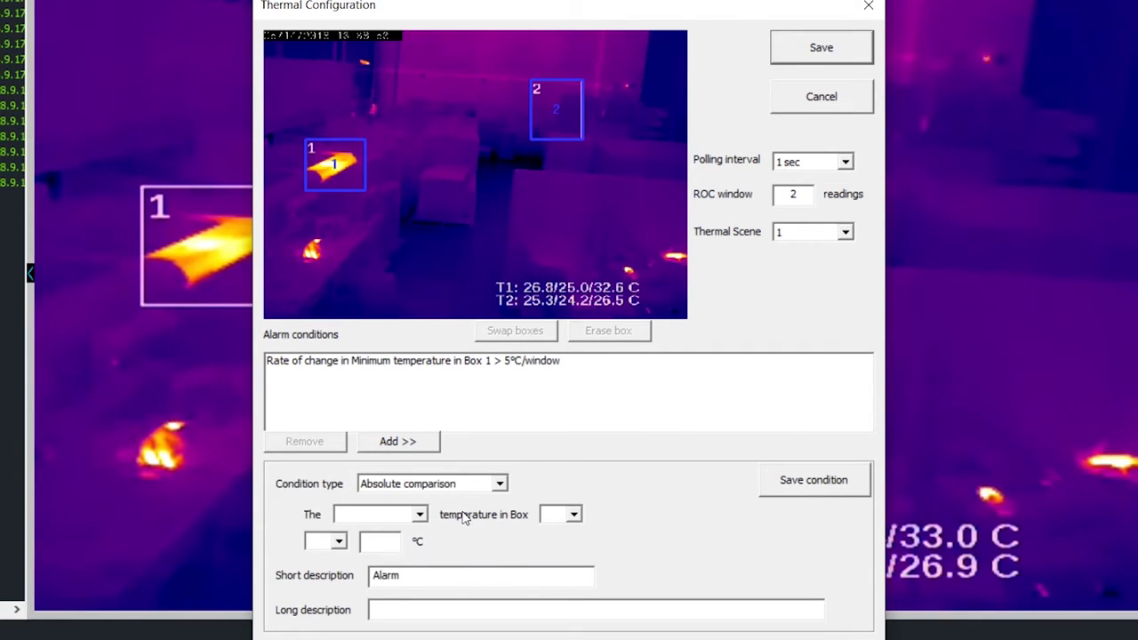
click(419, 514)
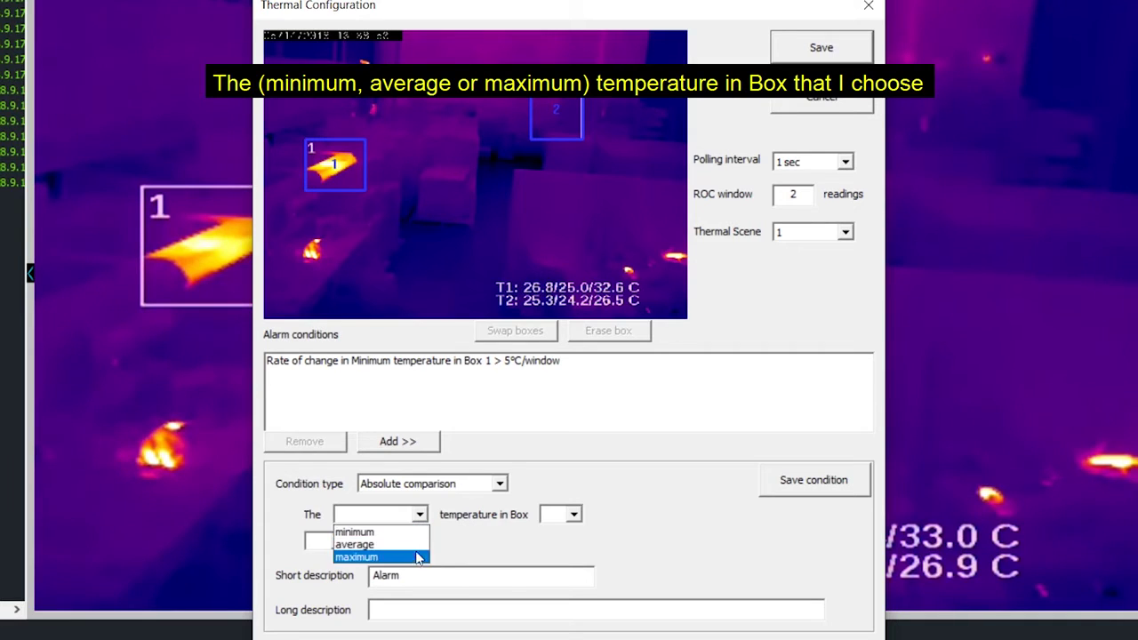
click(418, 544)
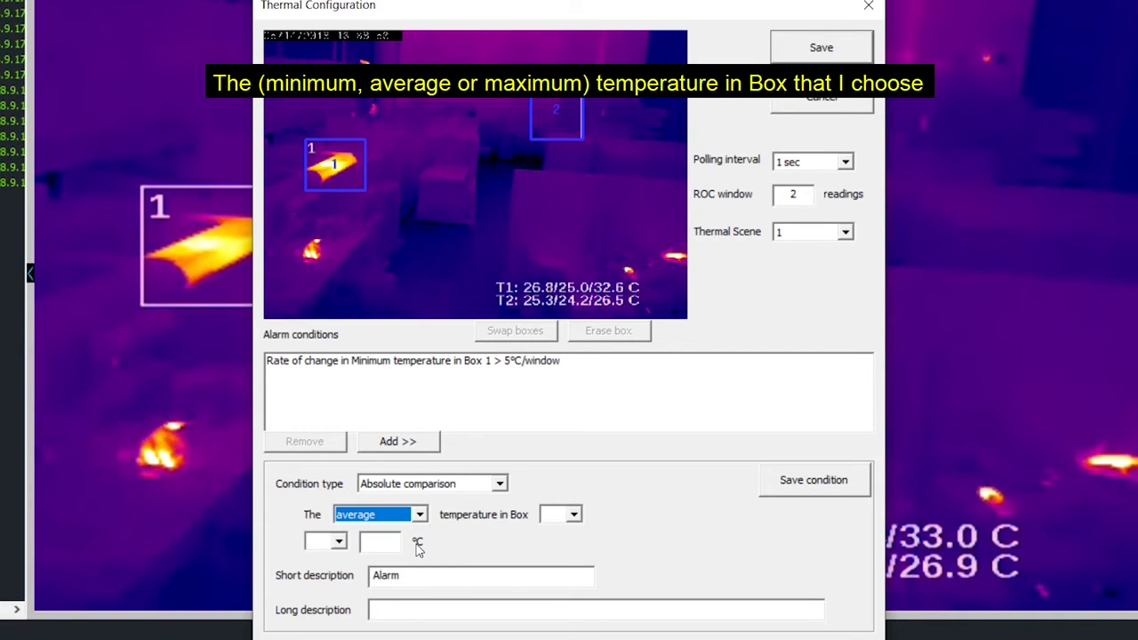
click(562, 516)
click(556, 531)
Step: Make the comparison less than 5°C and save the condition
click(338, 546)
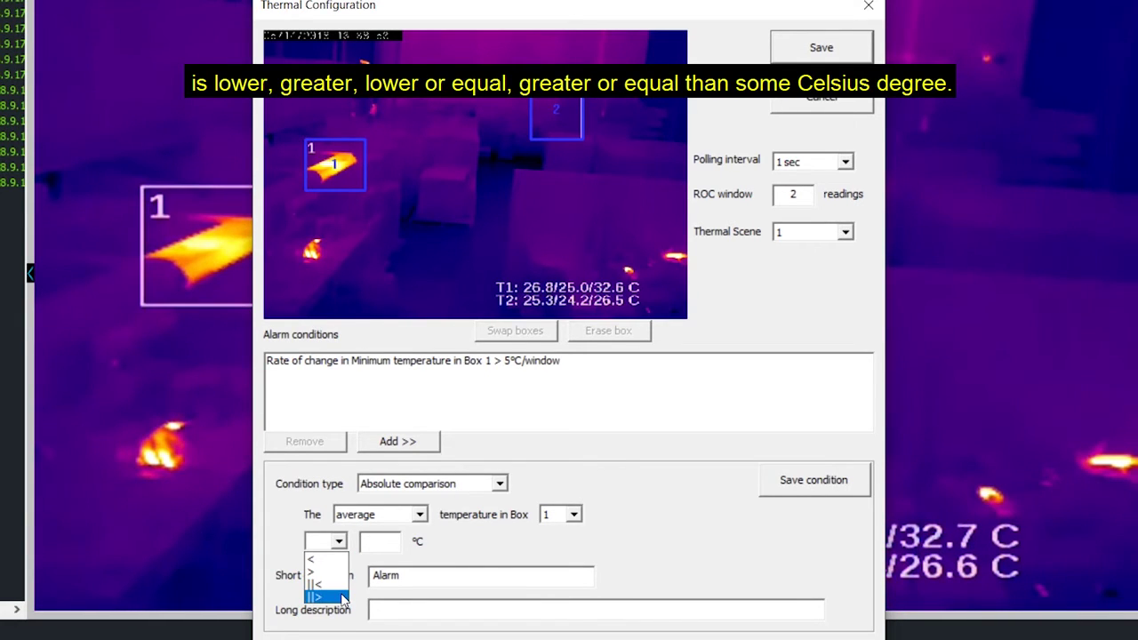
click(377, 544)
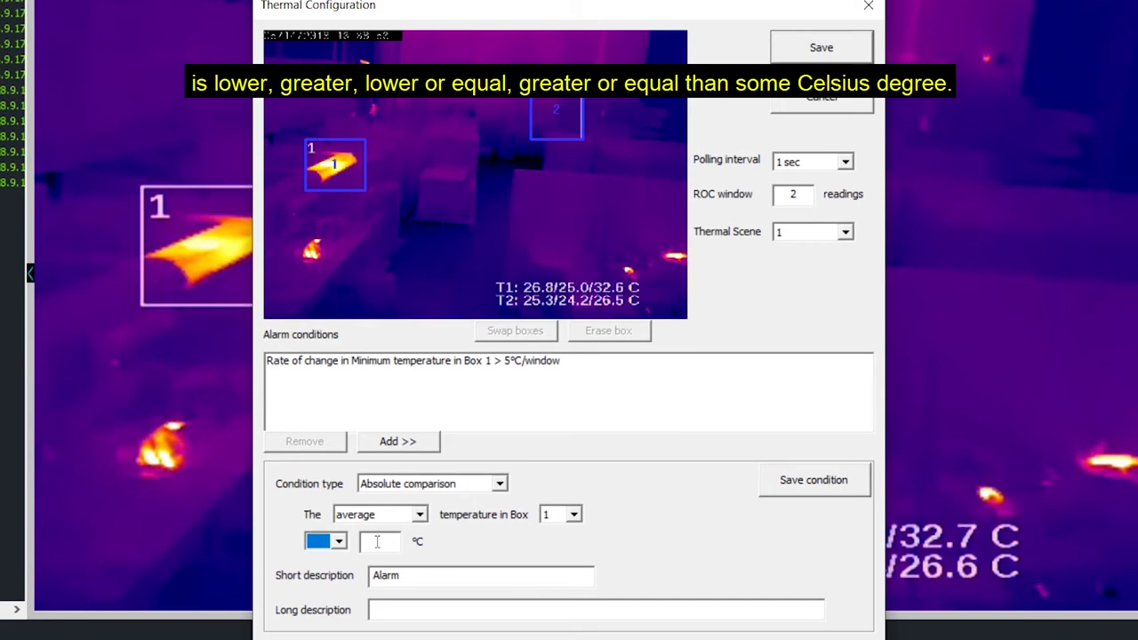
click(378, 542)
text(5)
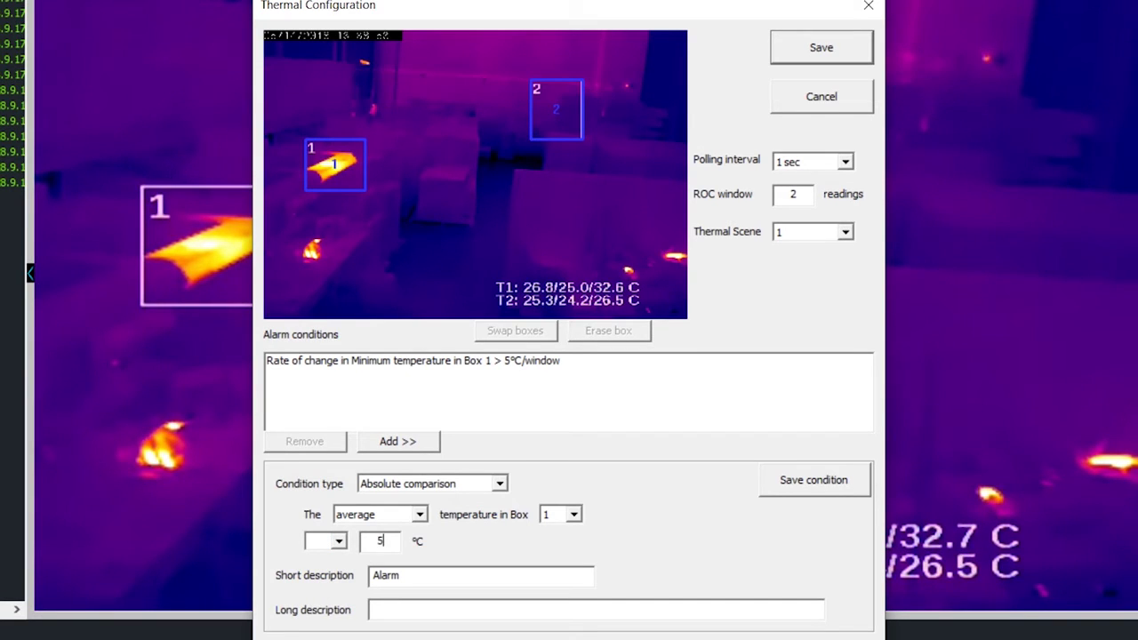
click(339, 542)
click(336, 556)
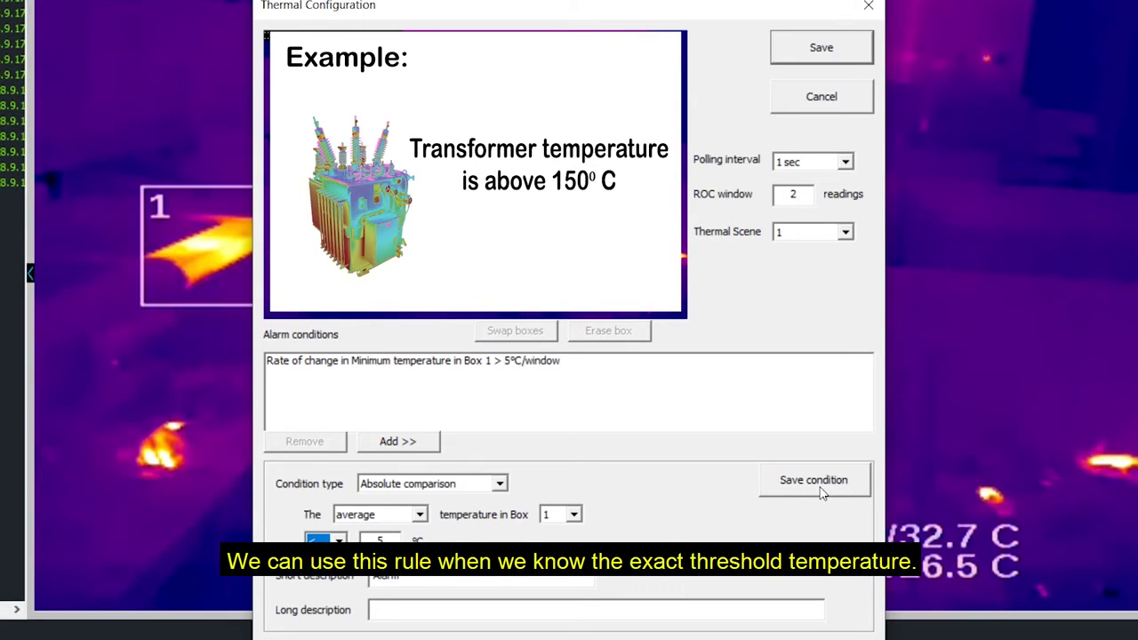
click(821, 491)
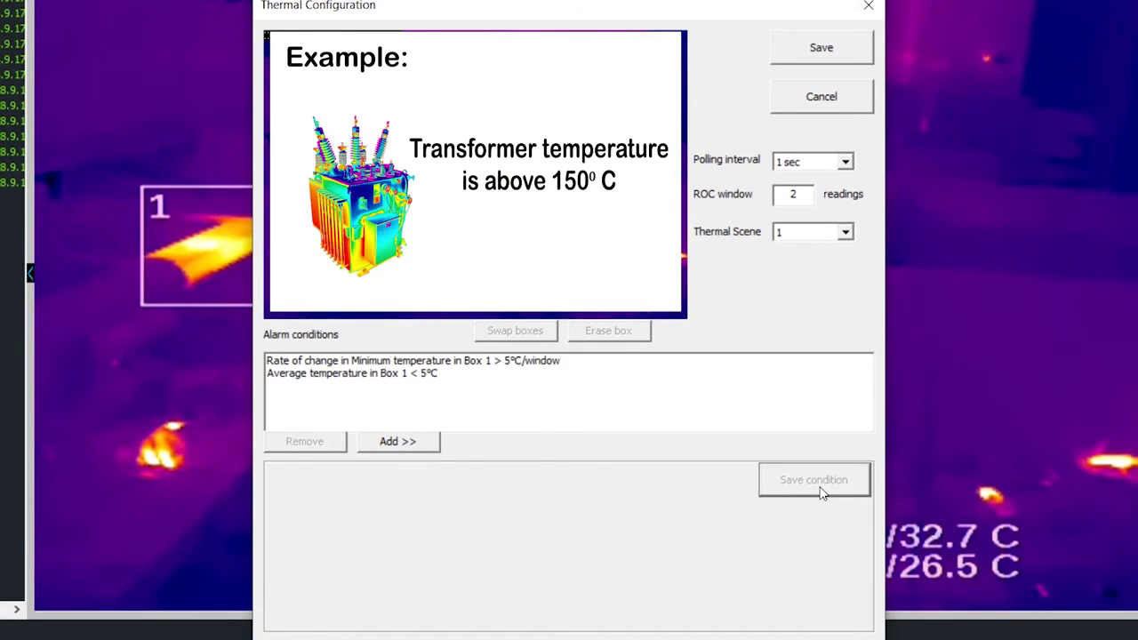
Step: Start a Relative comparison condition of minimum temperature, Box 1 against Box 2
click(425, 450)
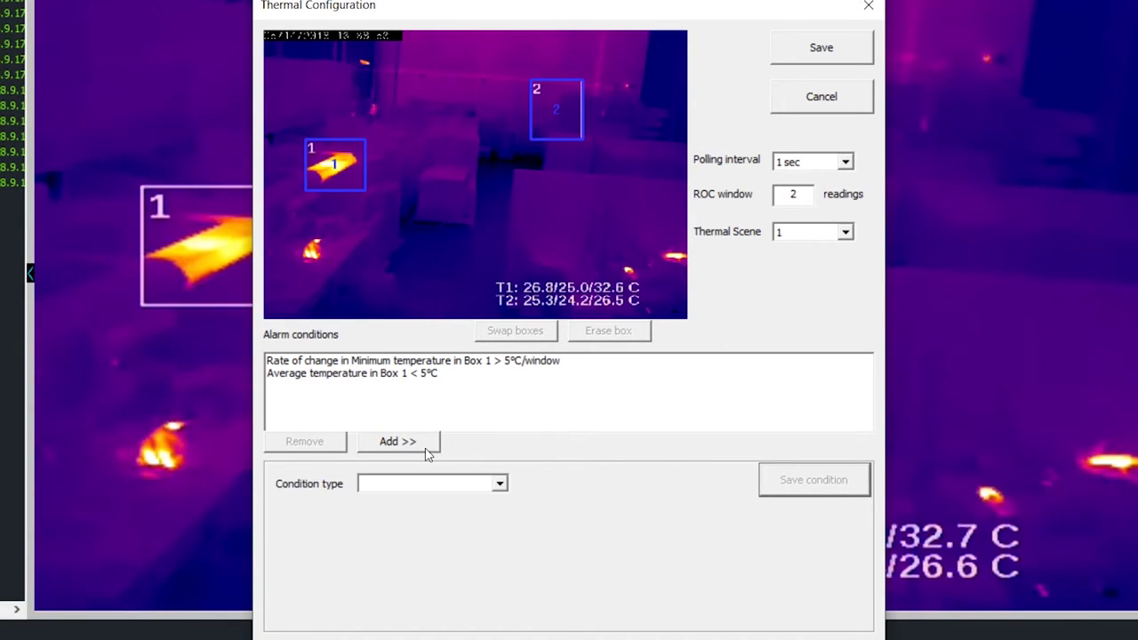
click(458, 486)
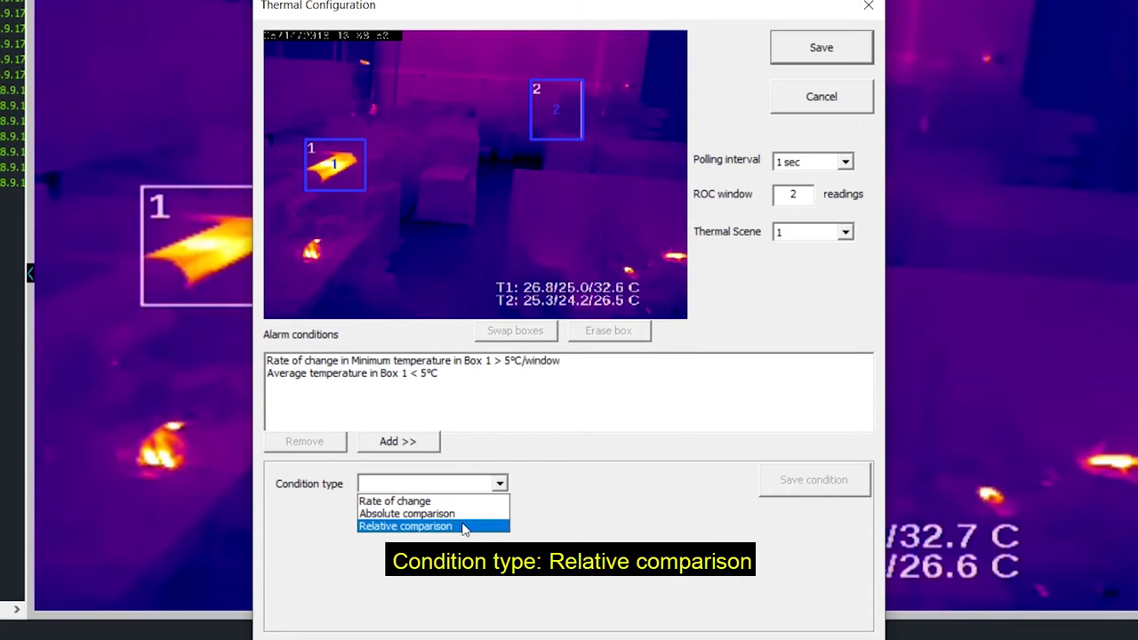
click(463, 527)
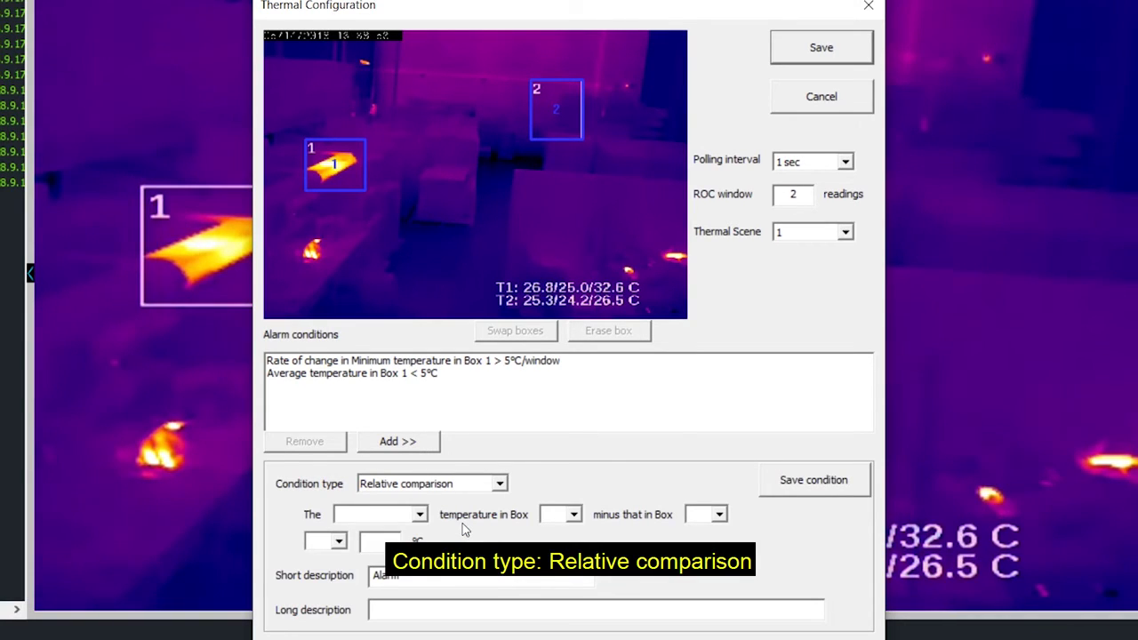
click(419, 514)
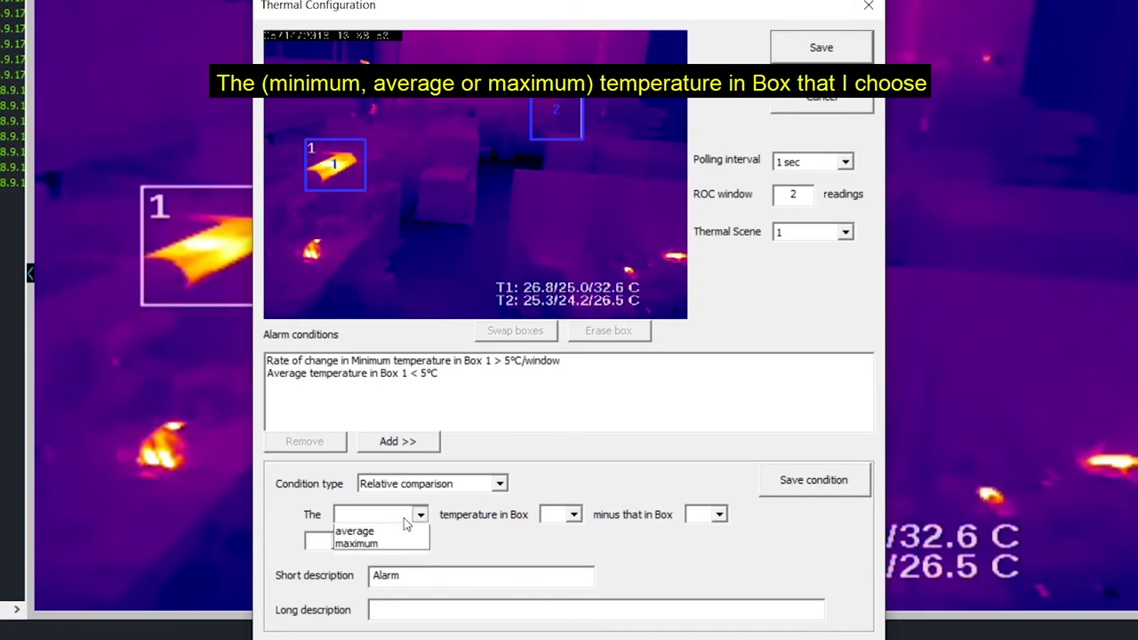
click(564, 520)
click(564, 520)
click(566, 539)
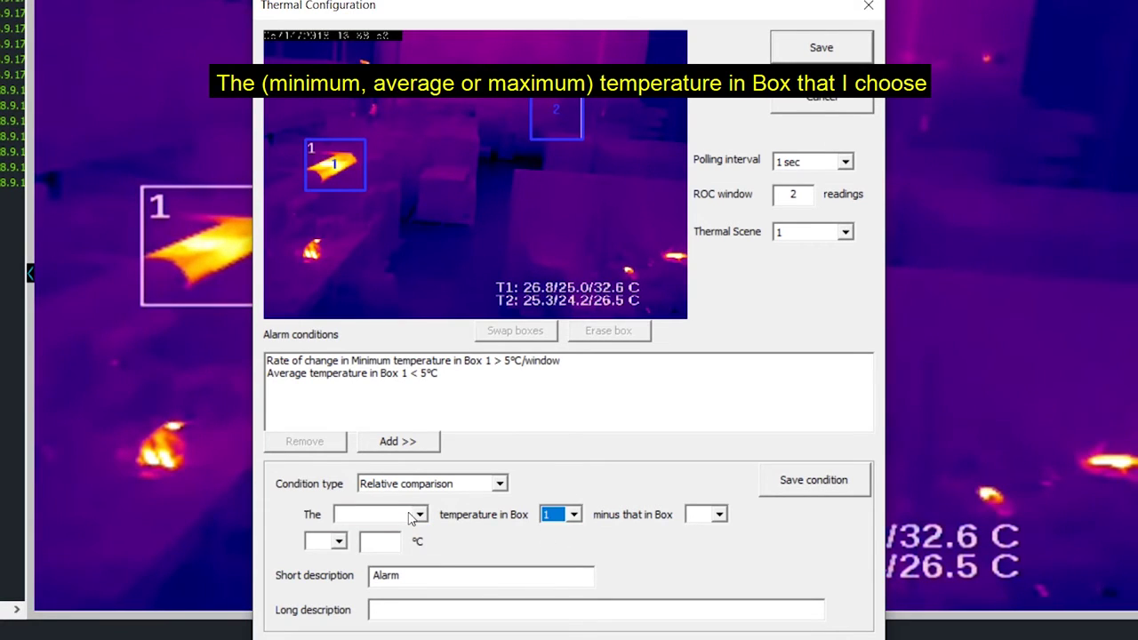
click(718, 515)
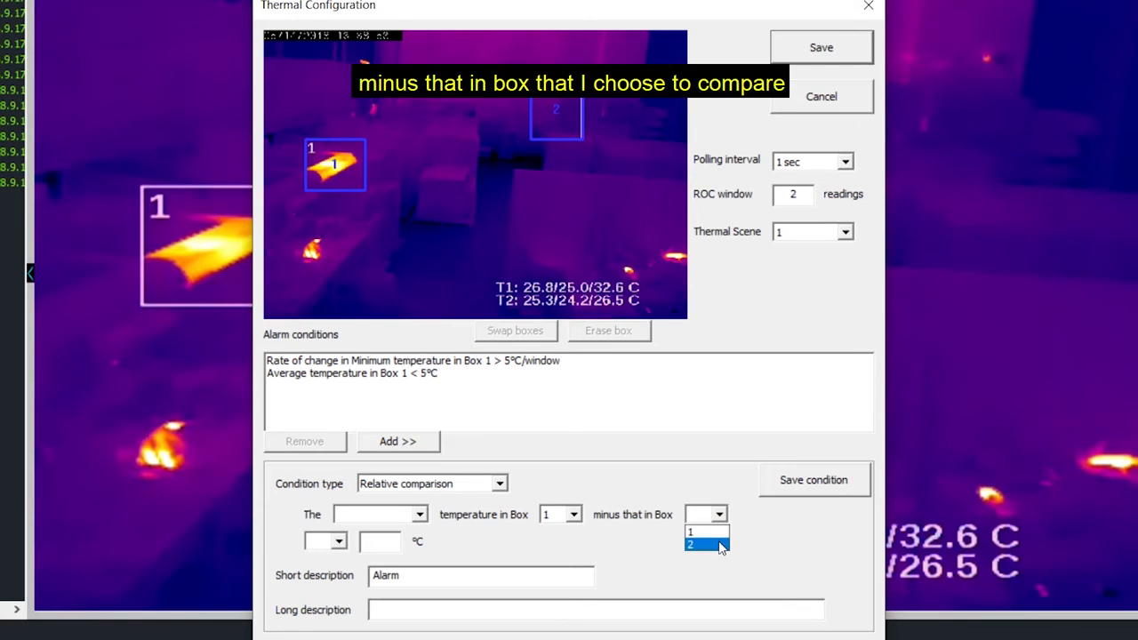
click(706, 542)
click(411, 515)
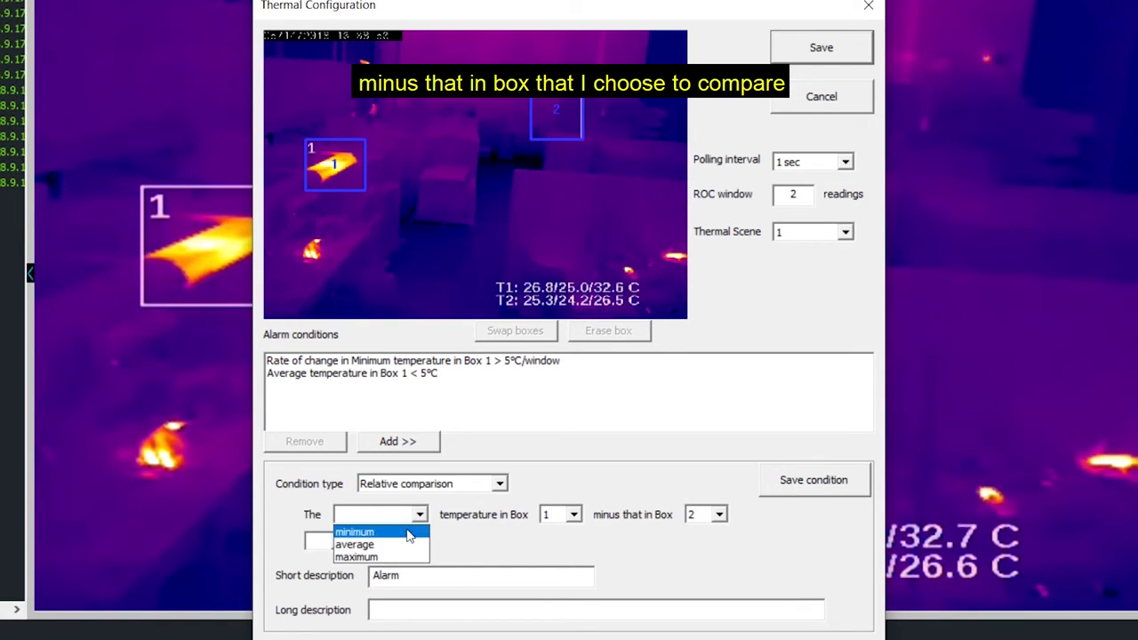
click(411, 531)
Step: Set the comparison to less than 5°C with description 'Testealamrm' and save it
click(336, 542)
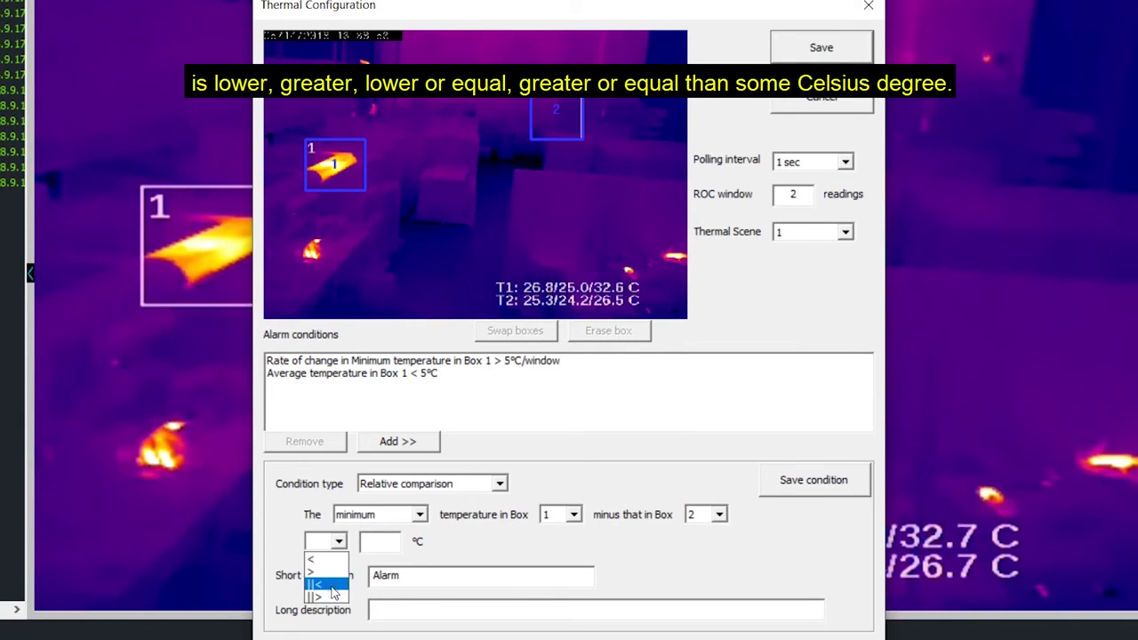
click(375, 543)
click(339, 541)
click(343, 560)
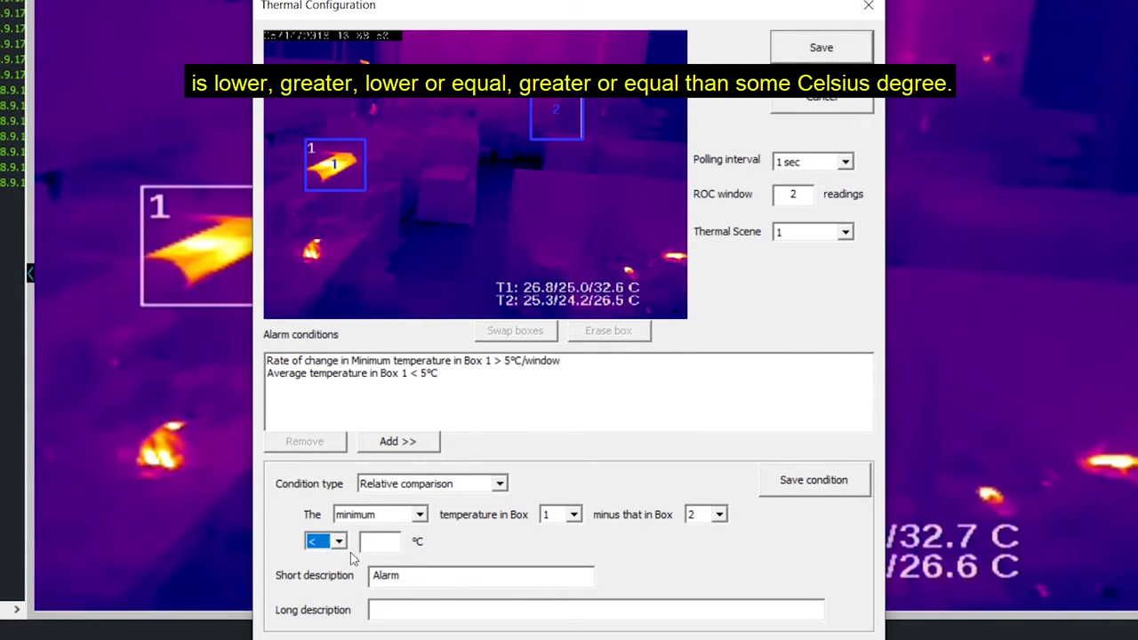
click(392, 534)
text(5)
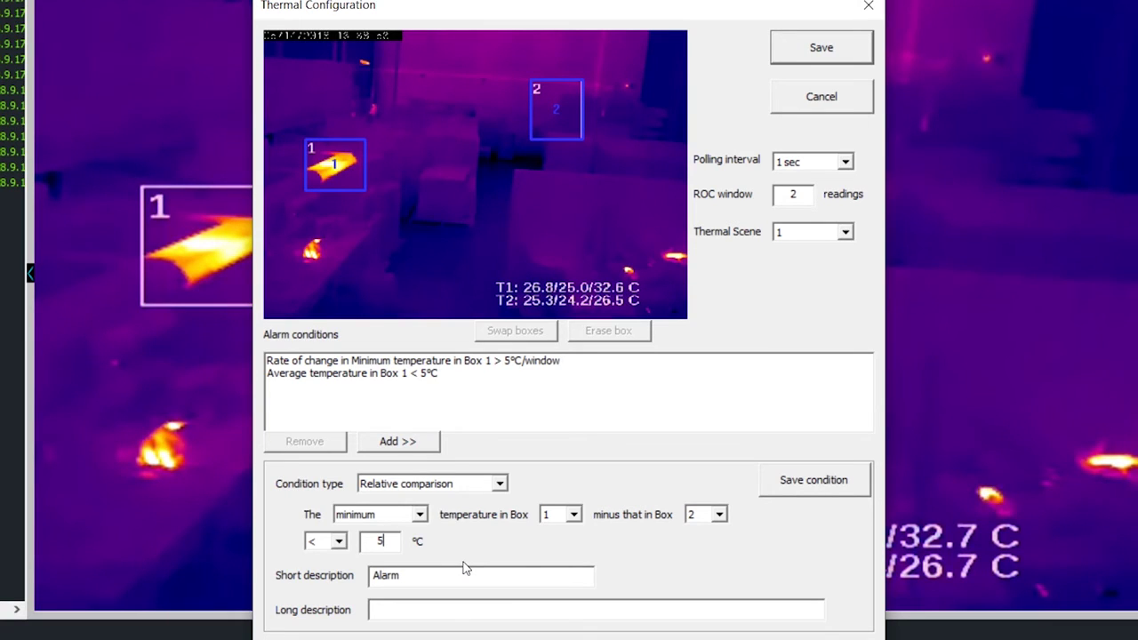
click(441, 611)
text(Test)
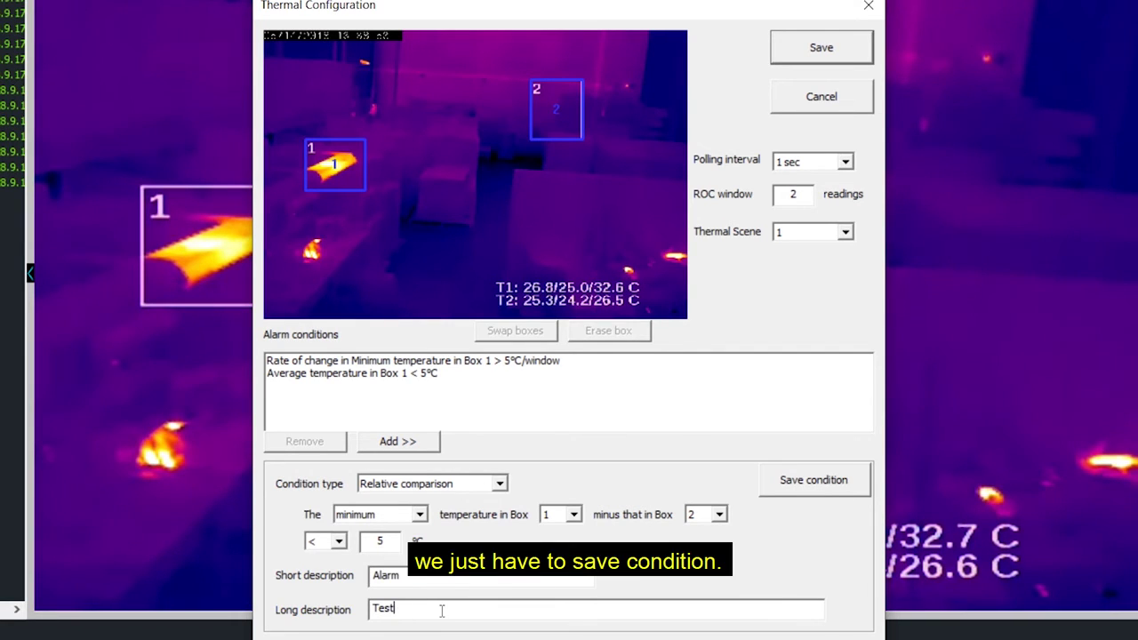
text(eala)
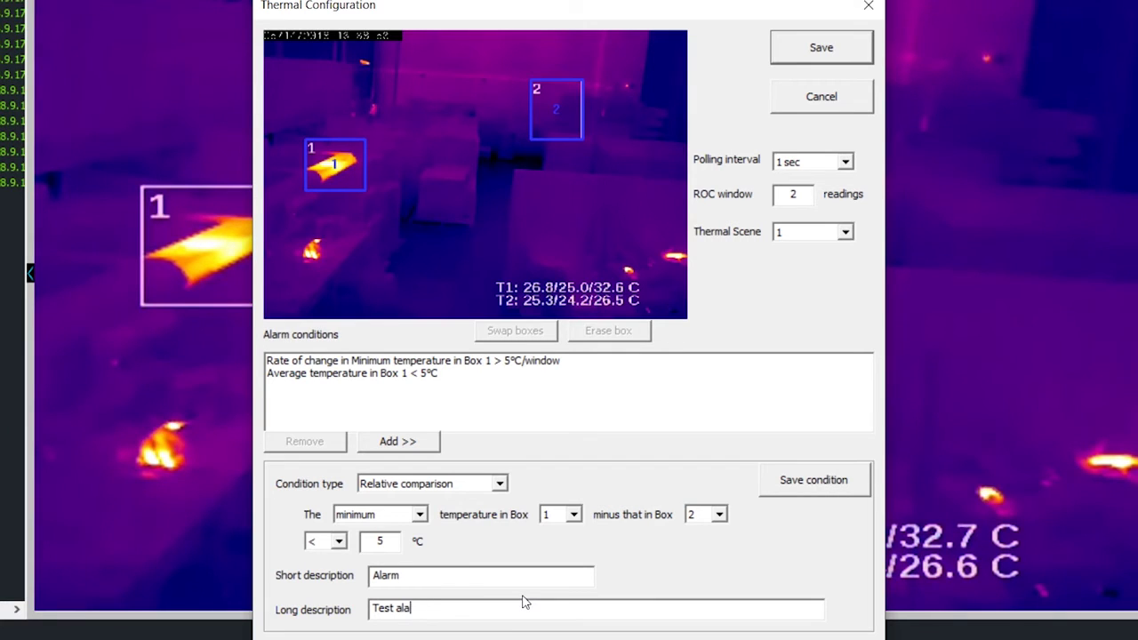
text(mrm)
click(791, 482)
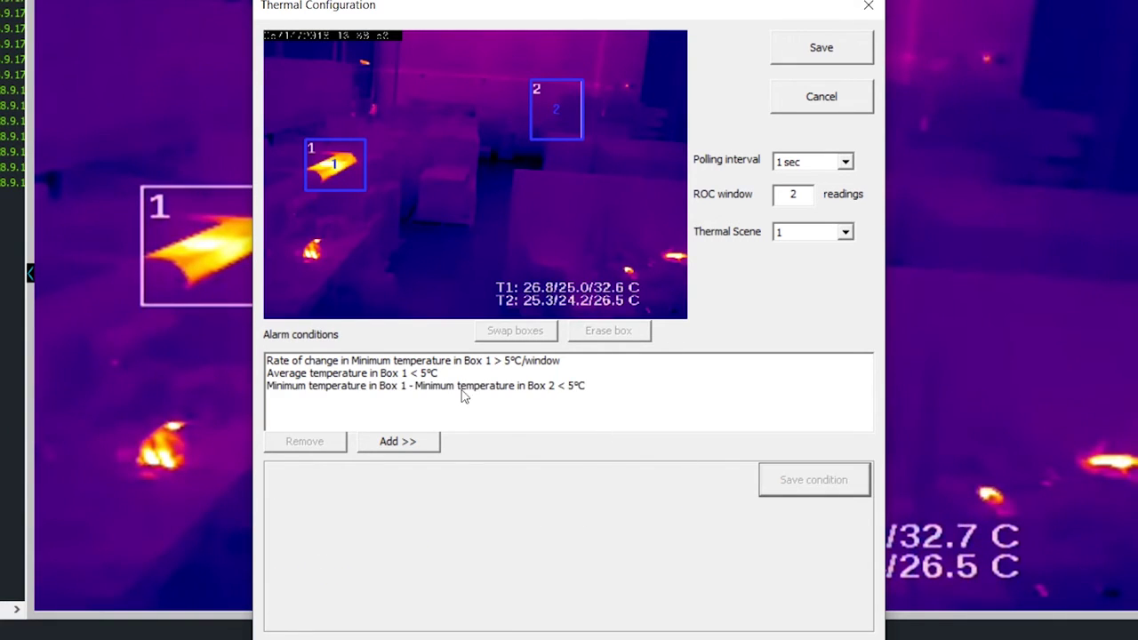
Step: Remove the Box 1 minus Box 2 and average-temperature conditions, then save the configuration
click(463, 388)
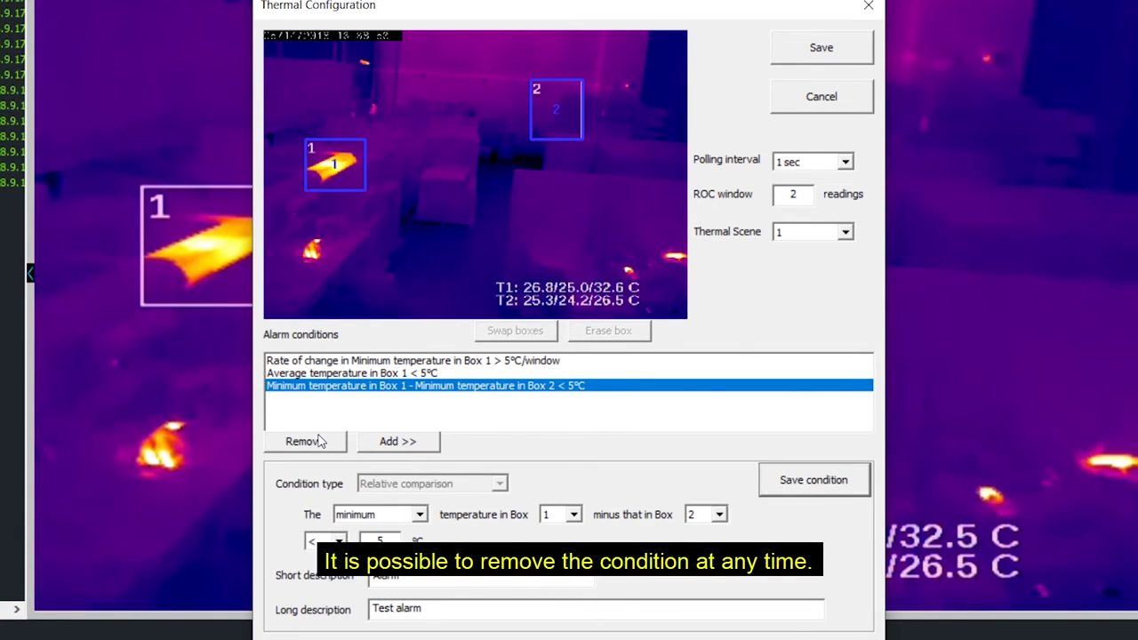
click(384, 445)
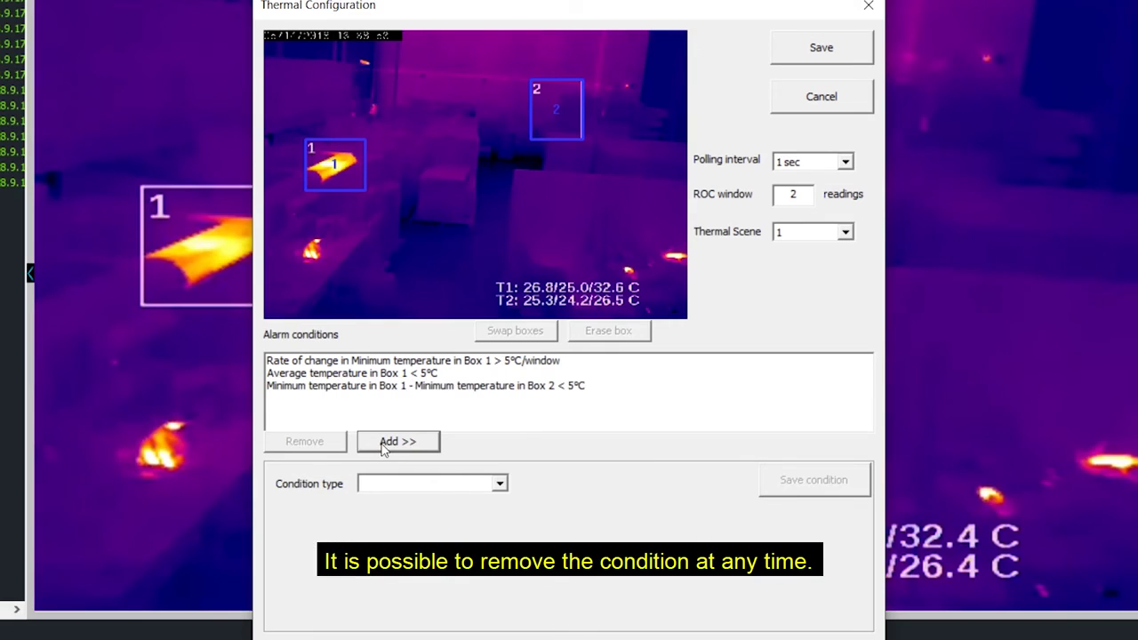
click(382, 388)
click(299, 444)
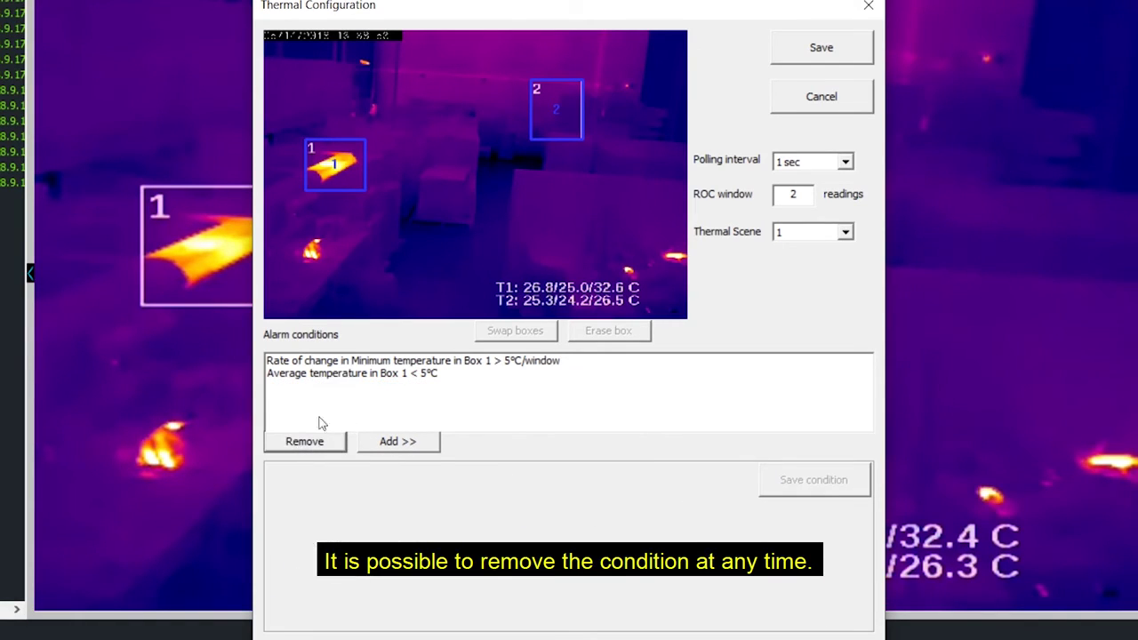
click(336, 379)
click(322, 444)
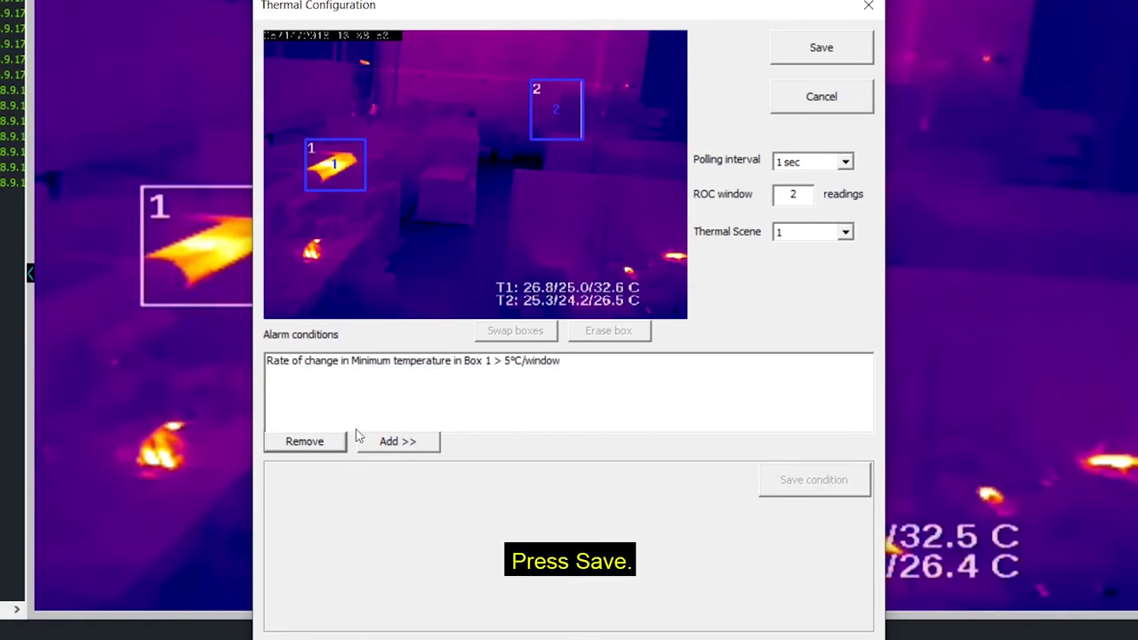
click(805, 55)
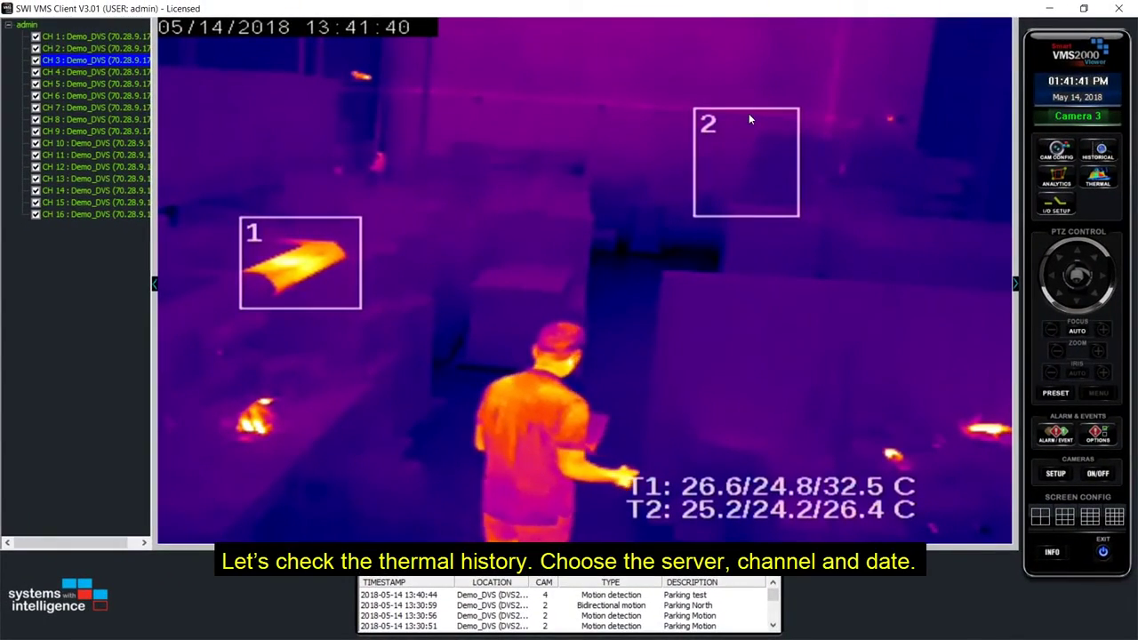
Step: Export Demo_DVS channel 3 thermal history for 2018-05-14 to a CSV file
click(1103, 180)
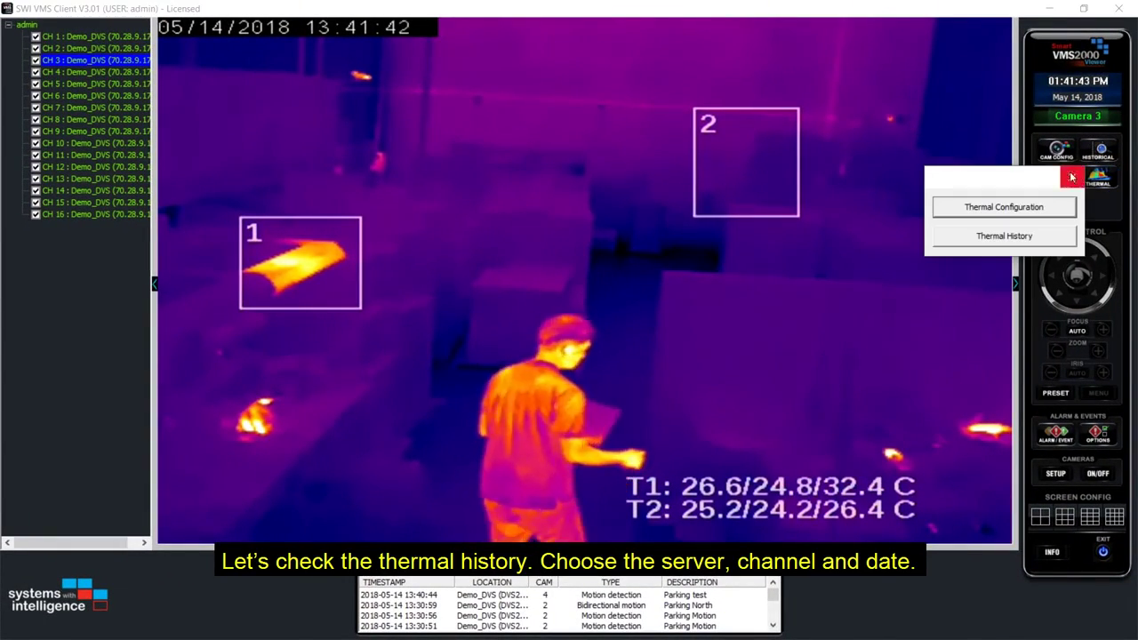
click(1004, 235)
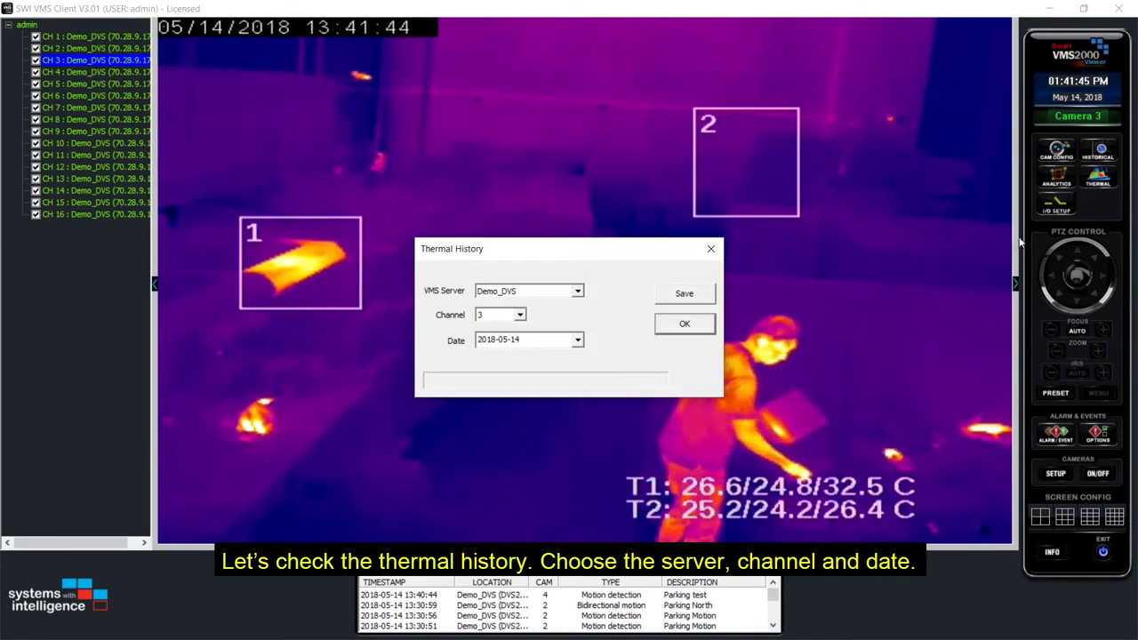
click(489, 292)
click(508, 305)
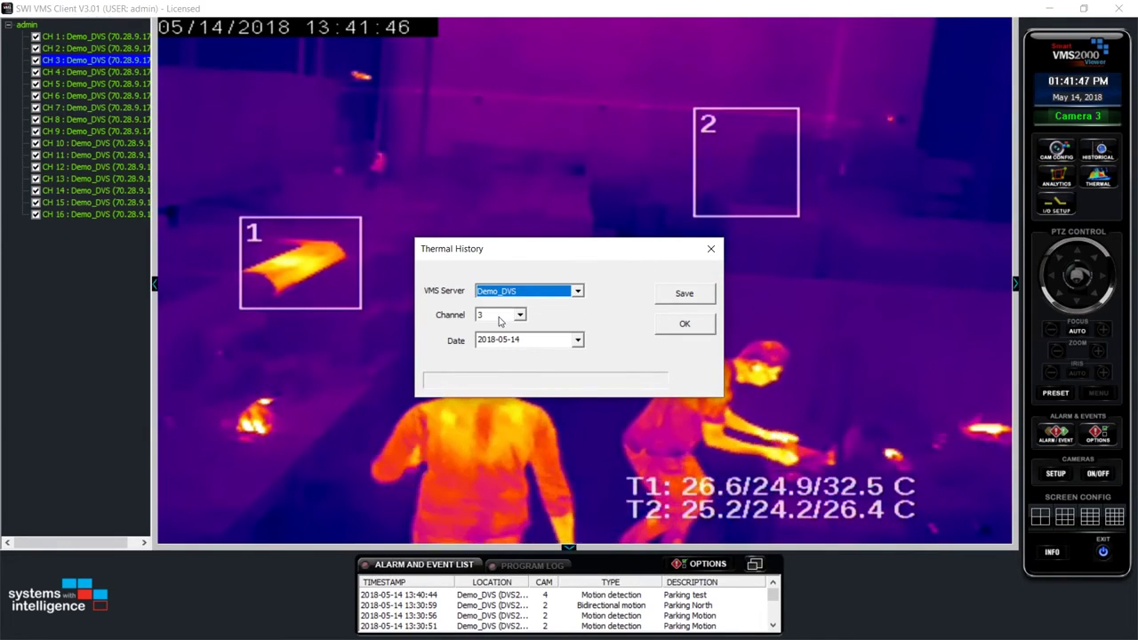
click(685, 294)
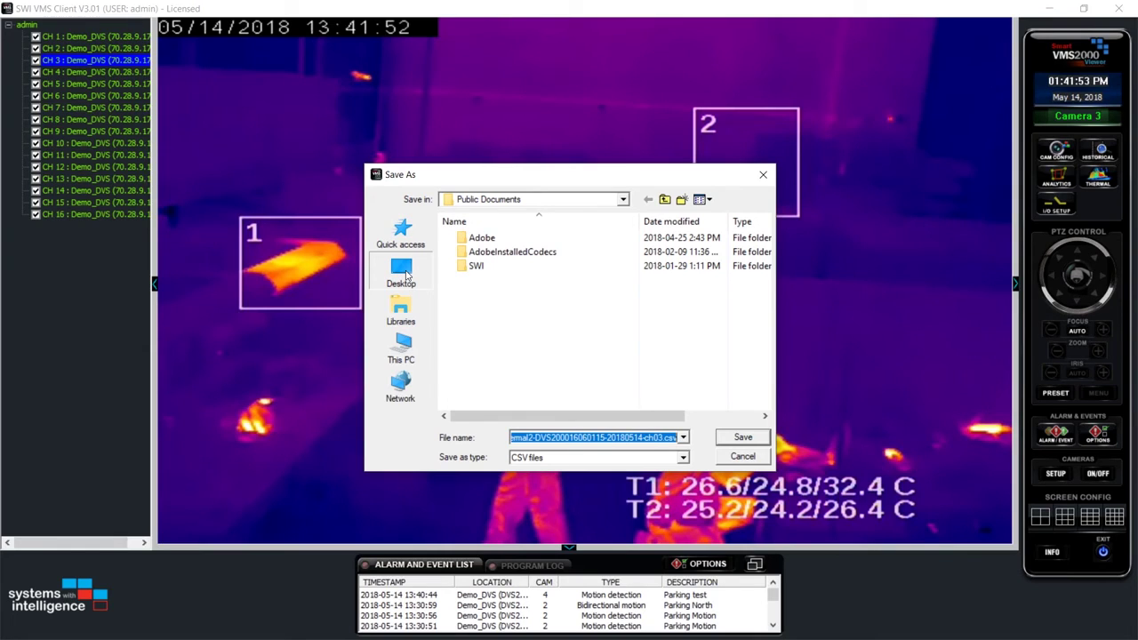
key(Return)
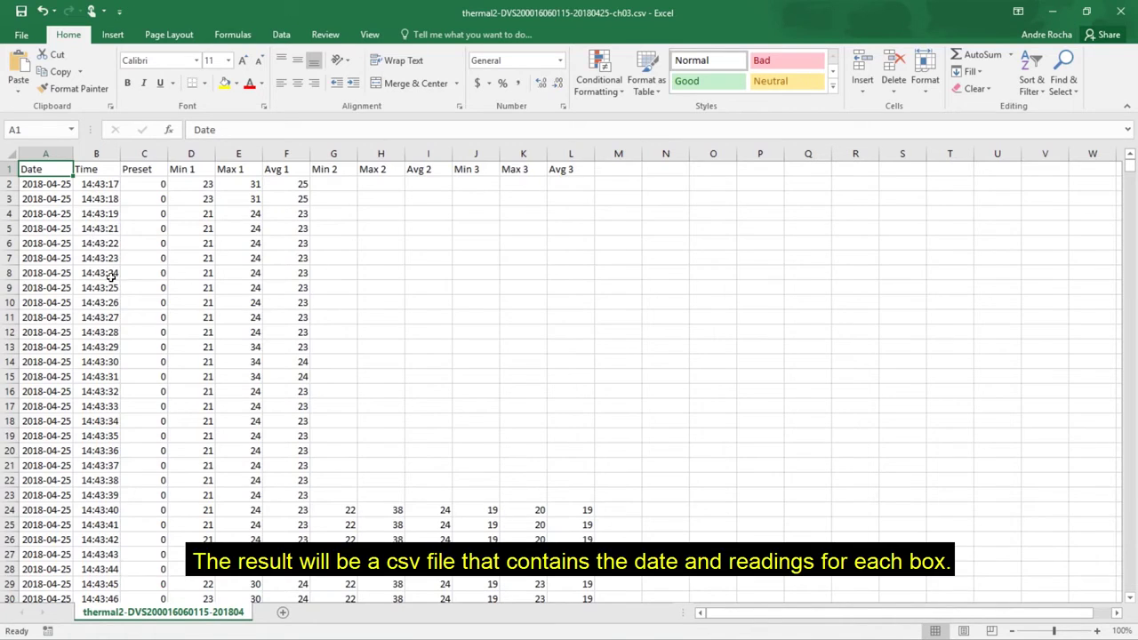
scroll(132, 309, down, 15)
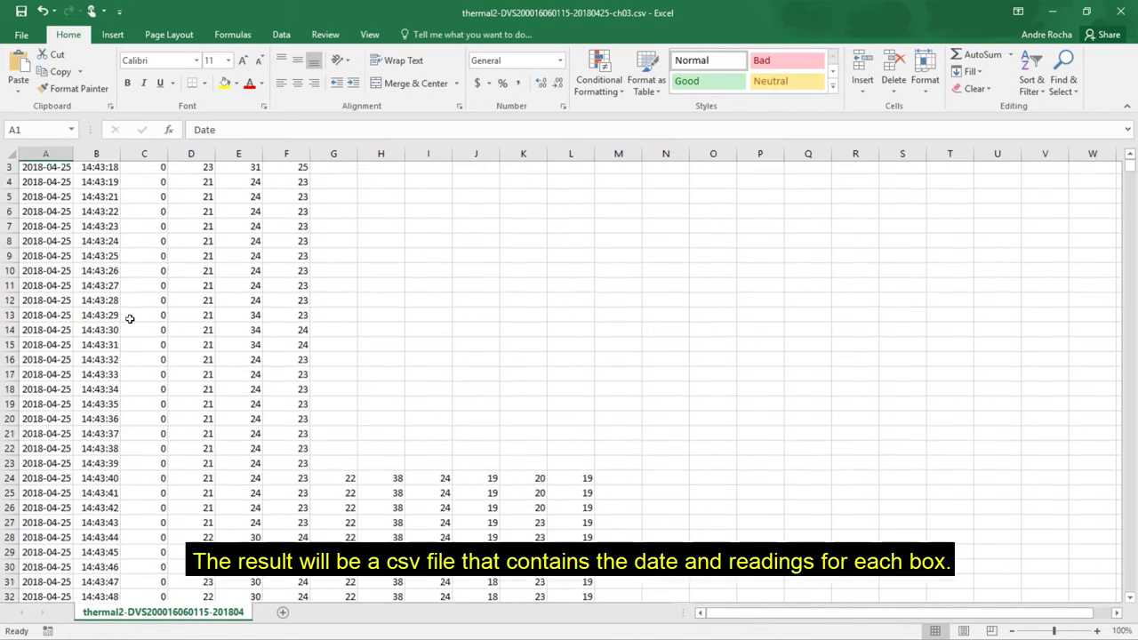
scroll(132, 309, down, 3)
scroll(129, 297, up, 18)
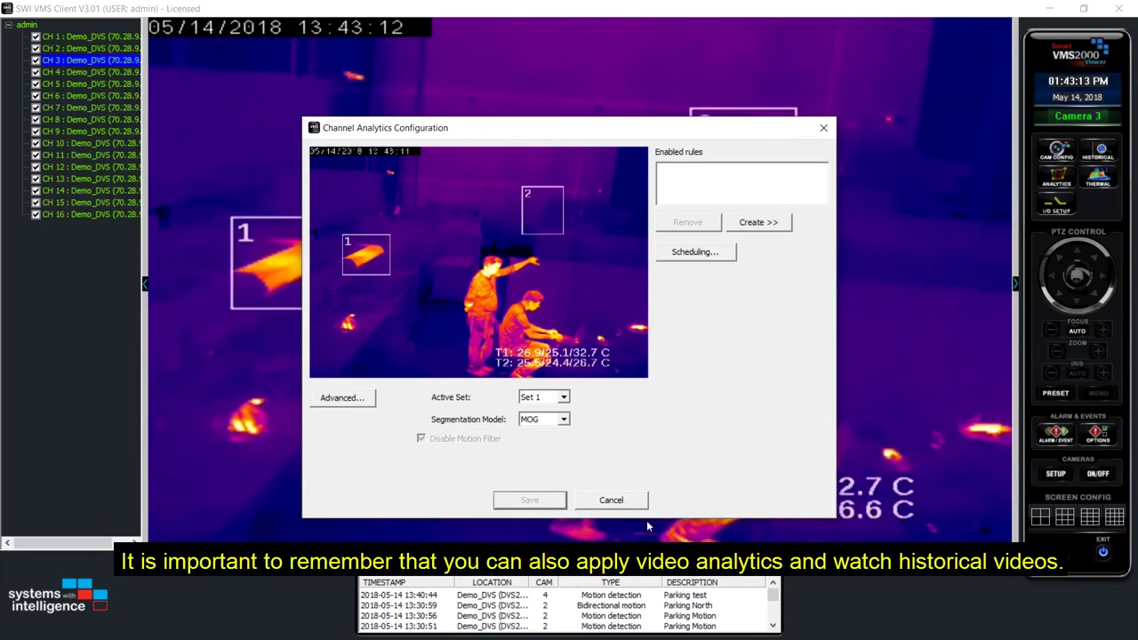
Step: Cancel Channel Analytics and play channel 3's 2018-05-14 recording from 04:36:24
click(624, 501)
click(1098, 151)
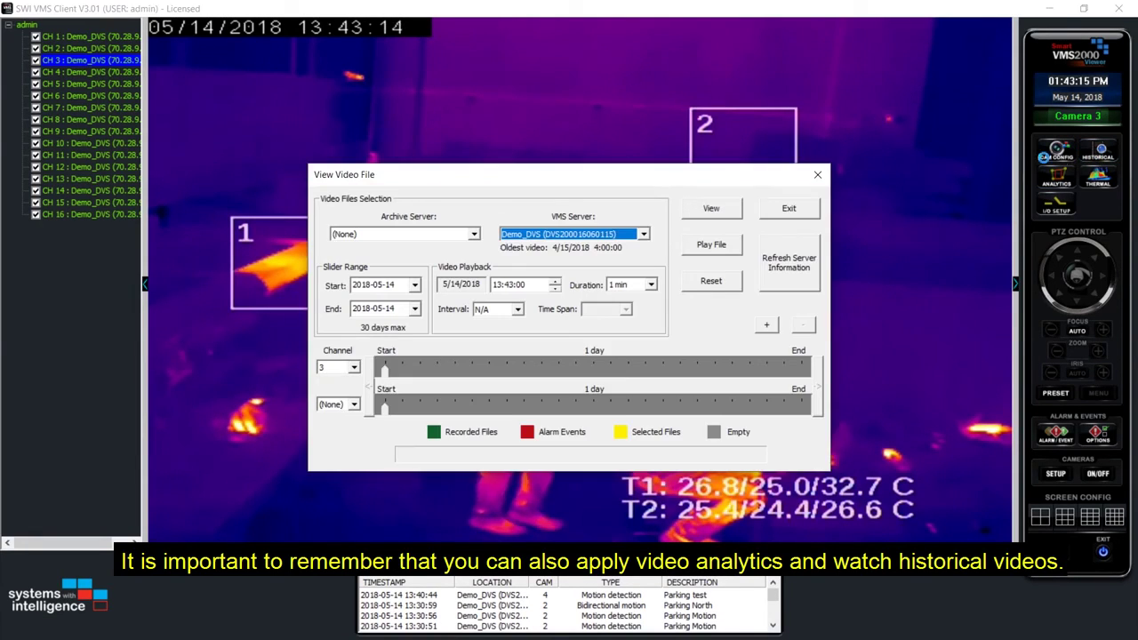
click(465, 367)
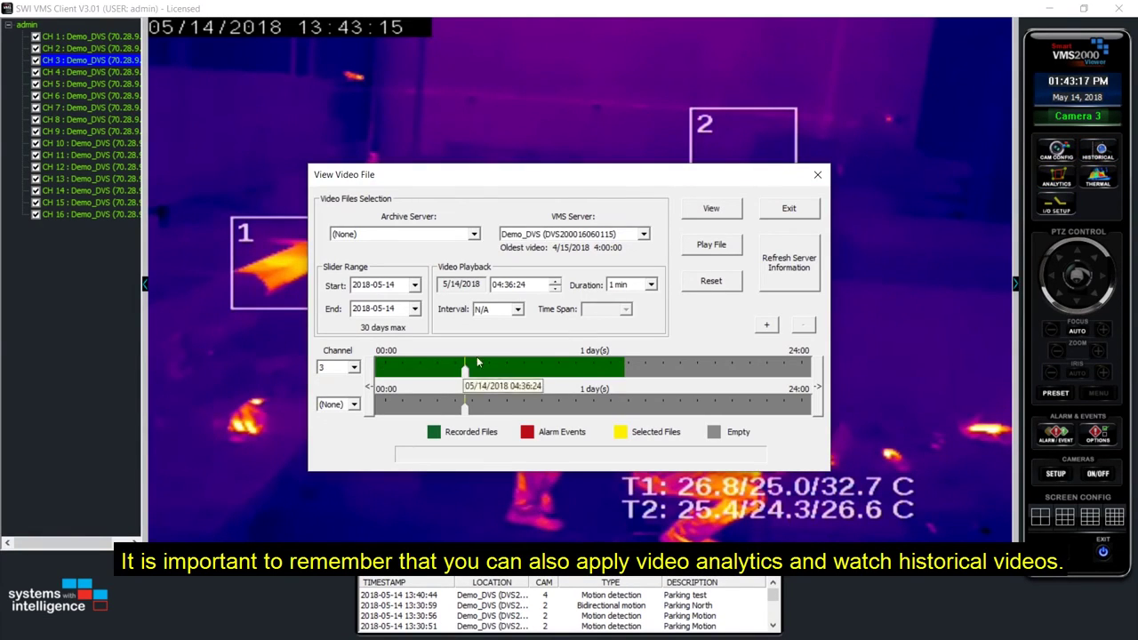
click(717, 213)
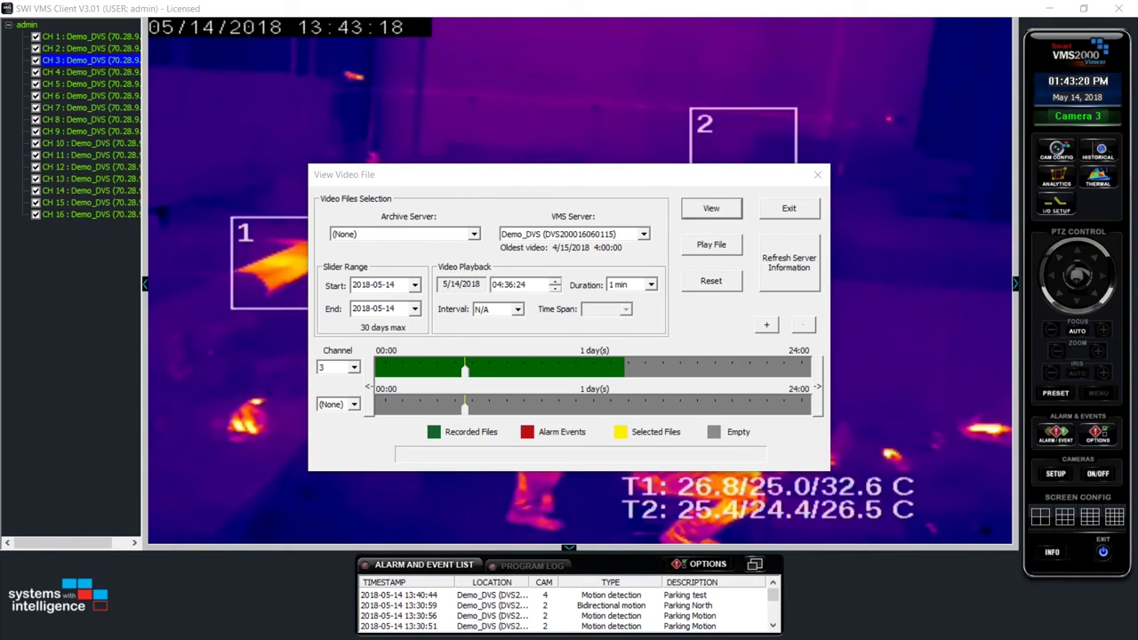
drag(687, 177, 599, 129)
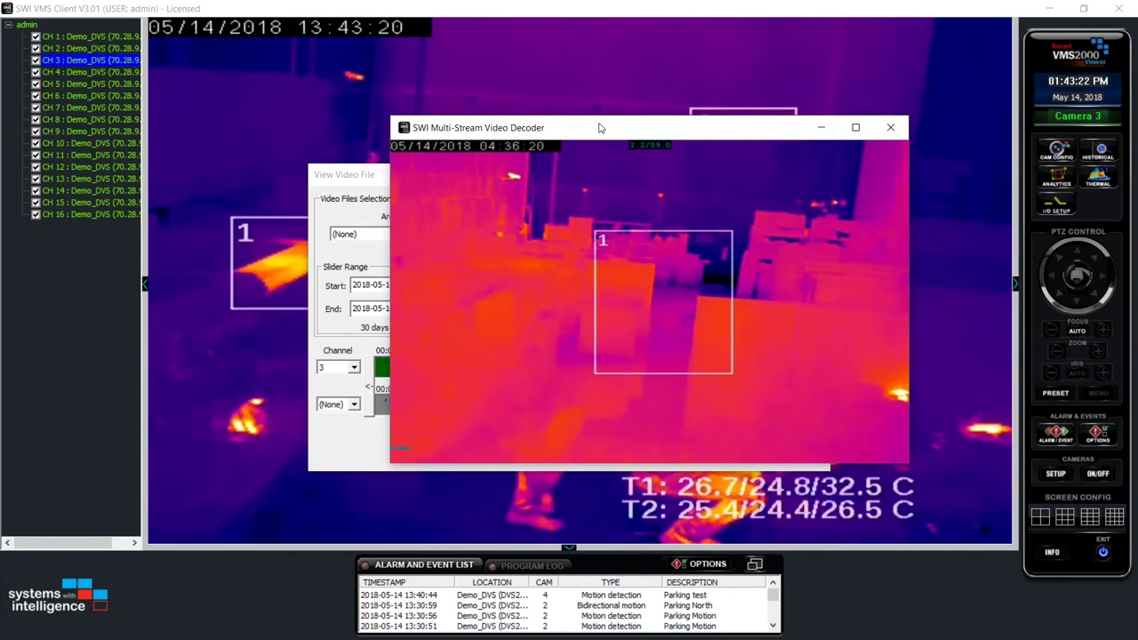